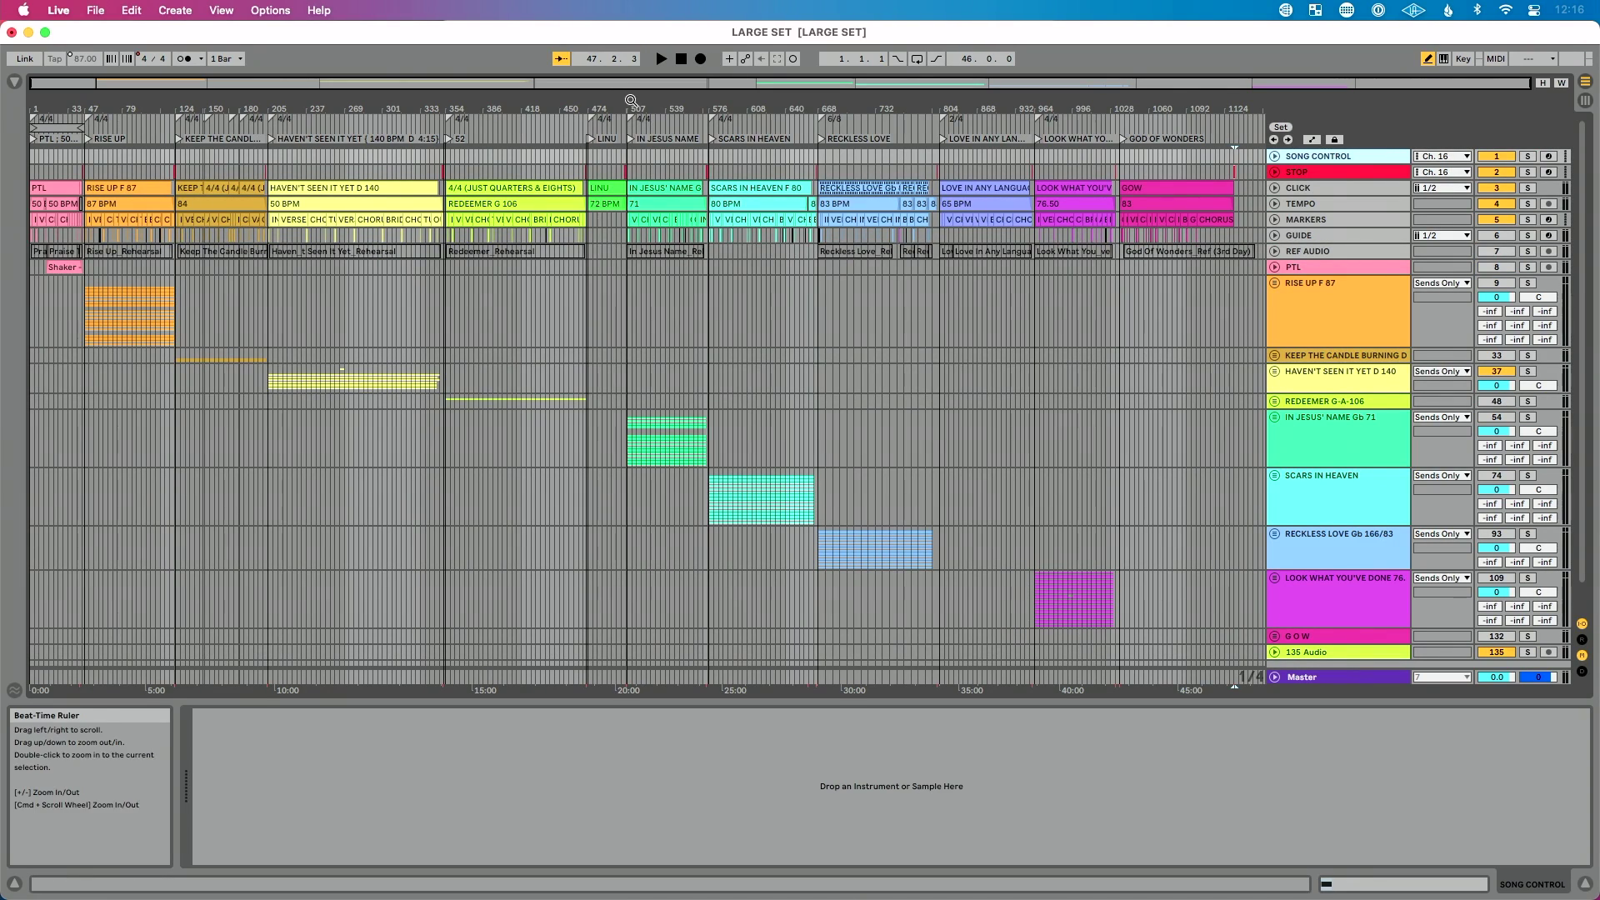
# Cut the time spanning the HAVEN'T SEEN IT YET song, from about bar 205 to bar 353, out of the arrangement
pyautogui.moveTo(176, 102)
pyautogui.mouseDown()
pyautogui.moveTo(239, 141)
pyautogui.moveTo(260, 86)
pyautogui.mouseUp()
pyautogui.moveTo(488, 104)
pyautogui.mouseDown()
pyautogui.moveTo(488, 117)
pyautogui.moveTo(486, 102)
pyautogui.mouseUp()
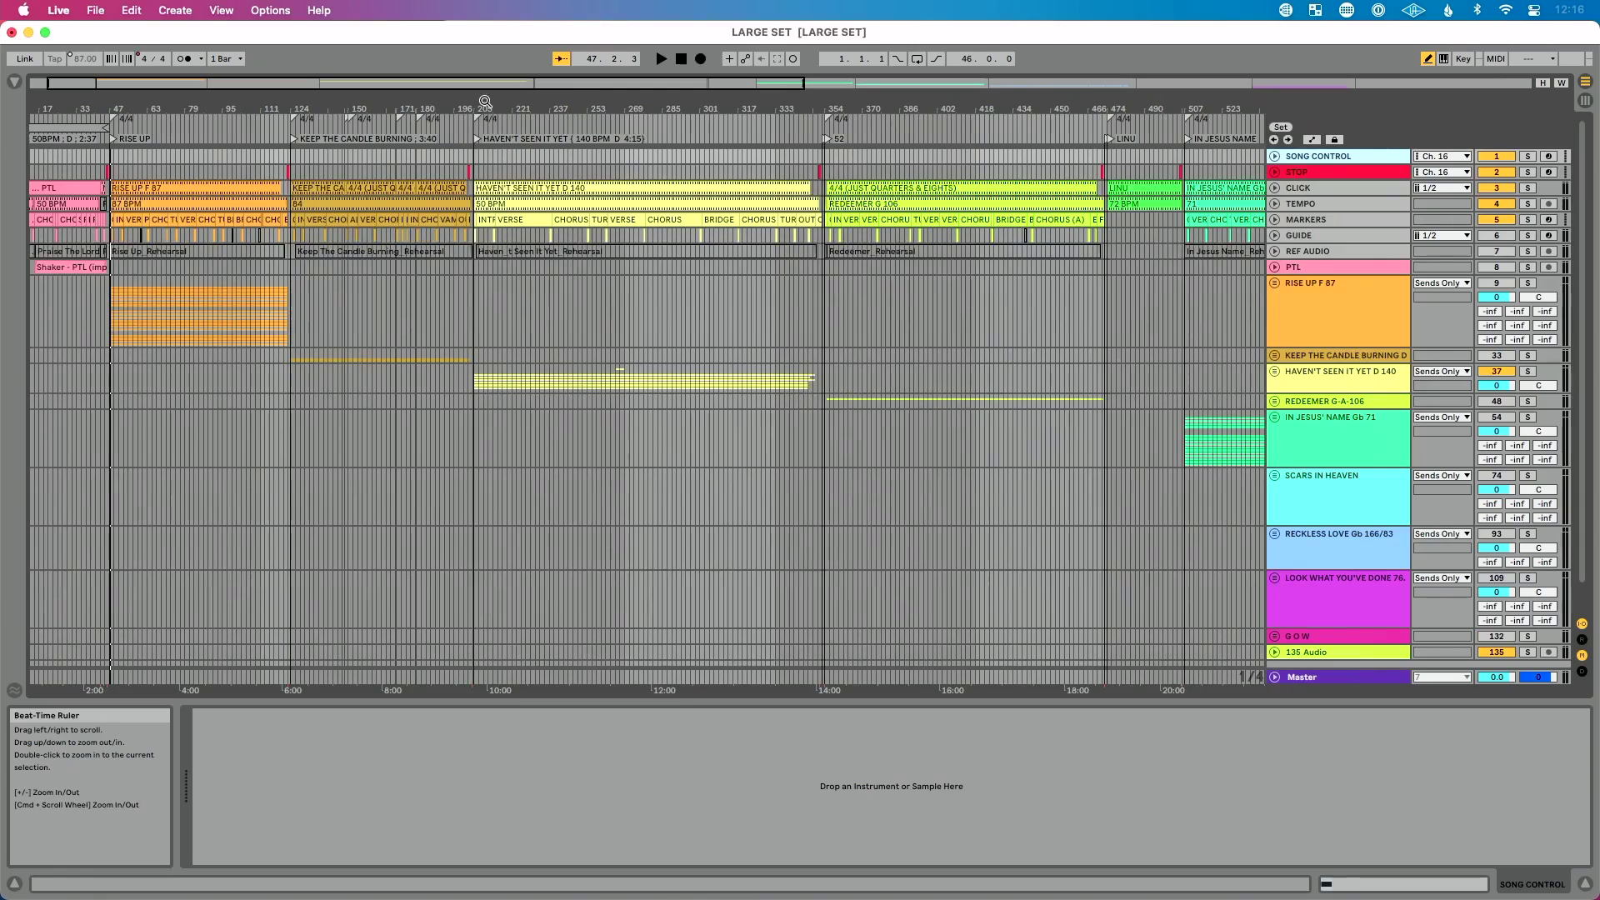
pyautogui.click(477, 306)
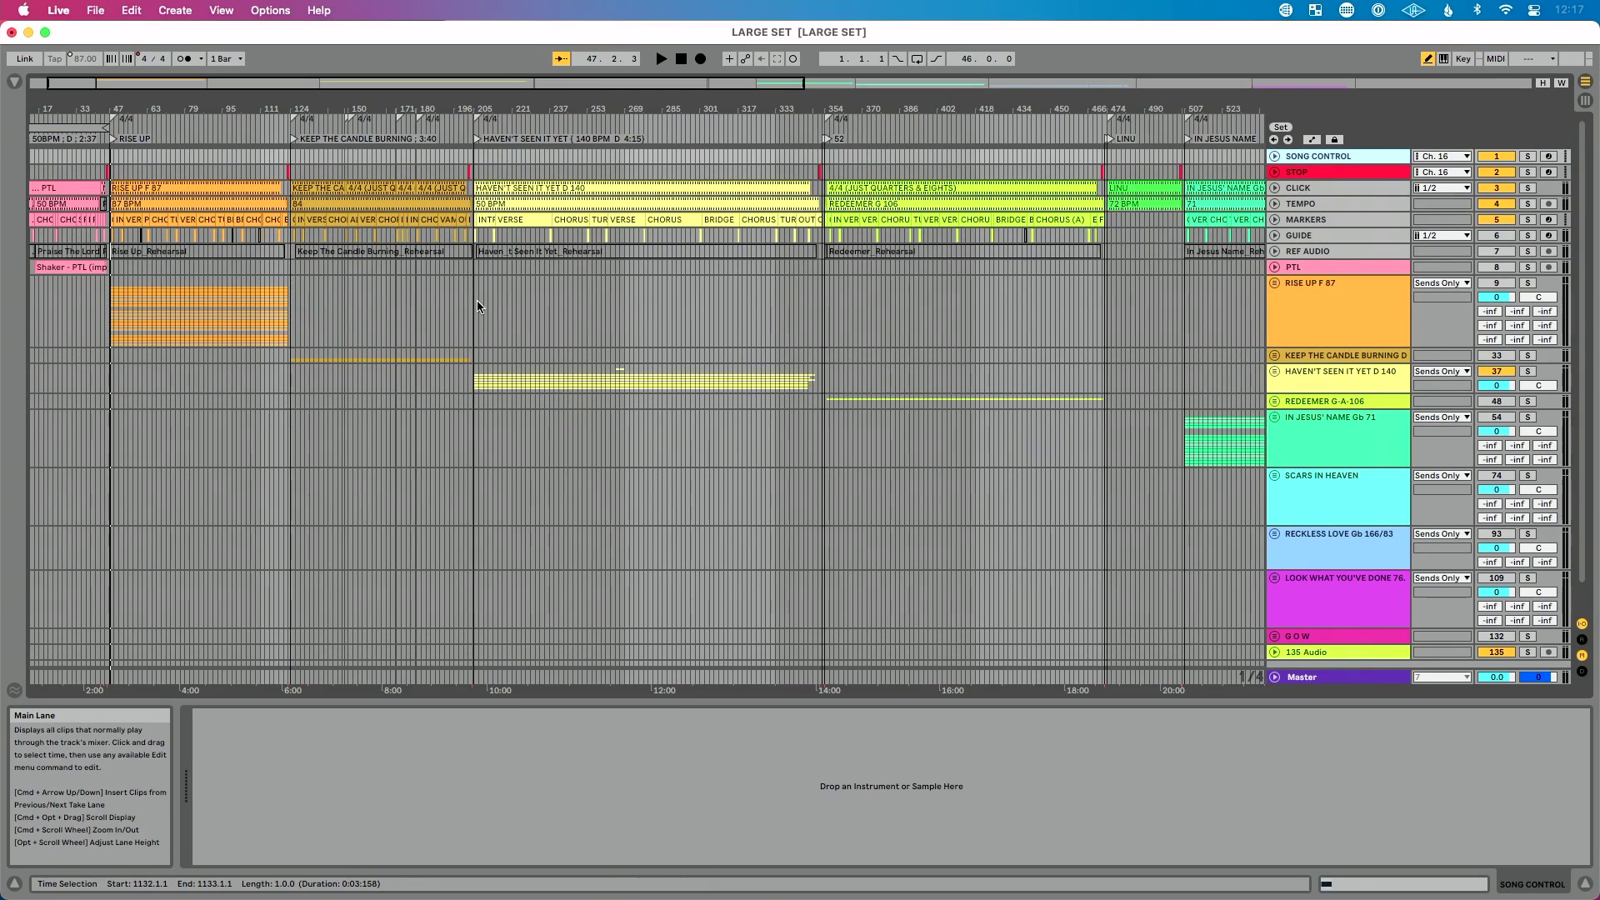
pyautogui.hscroll(10, 477, 306)
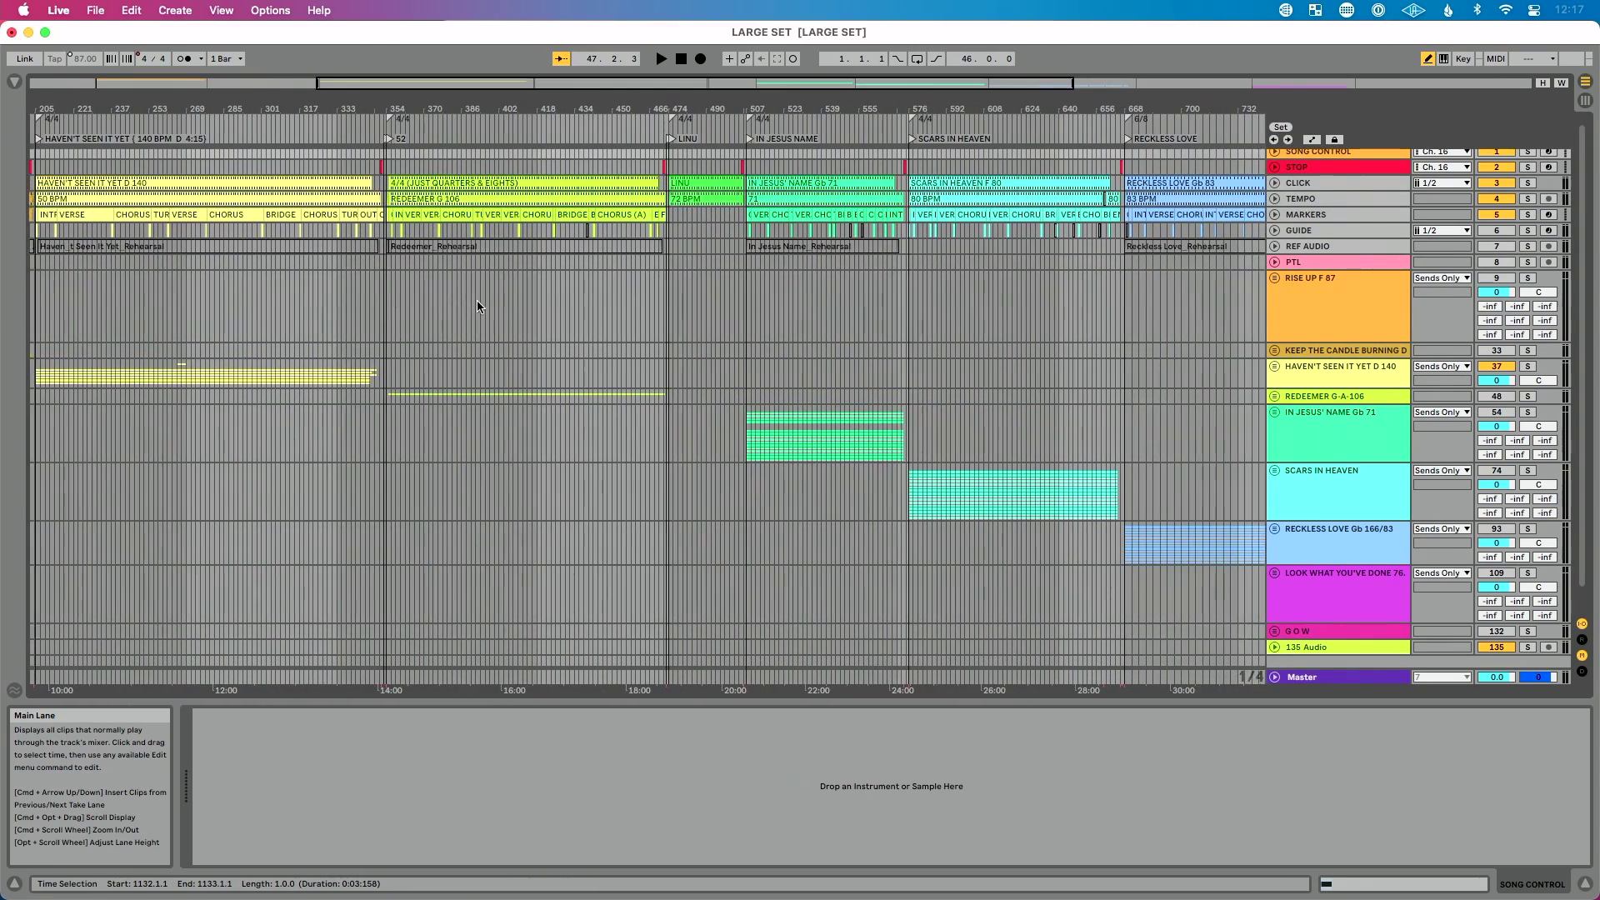
pyautogui.hscroll(3, 977, 322)
pyautogui.hscroll(-10, 977, 323)
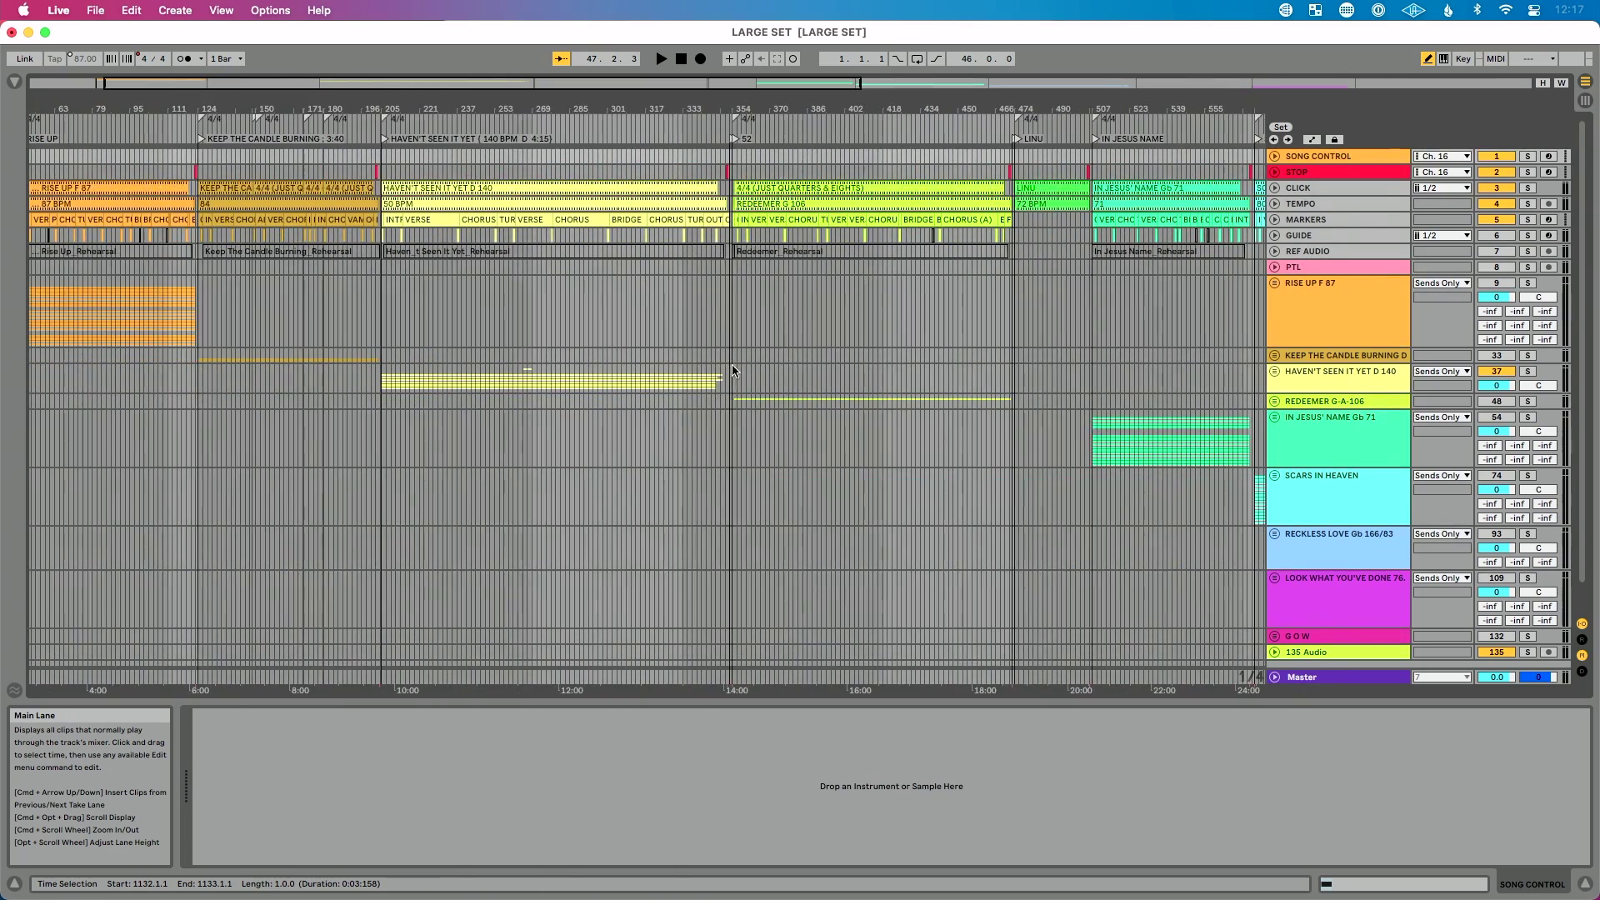
pyautogui.scroll(3, 445, 315)
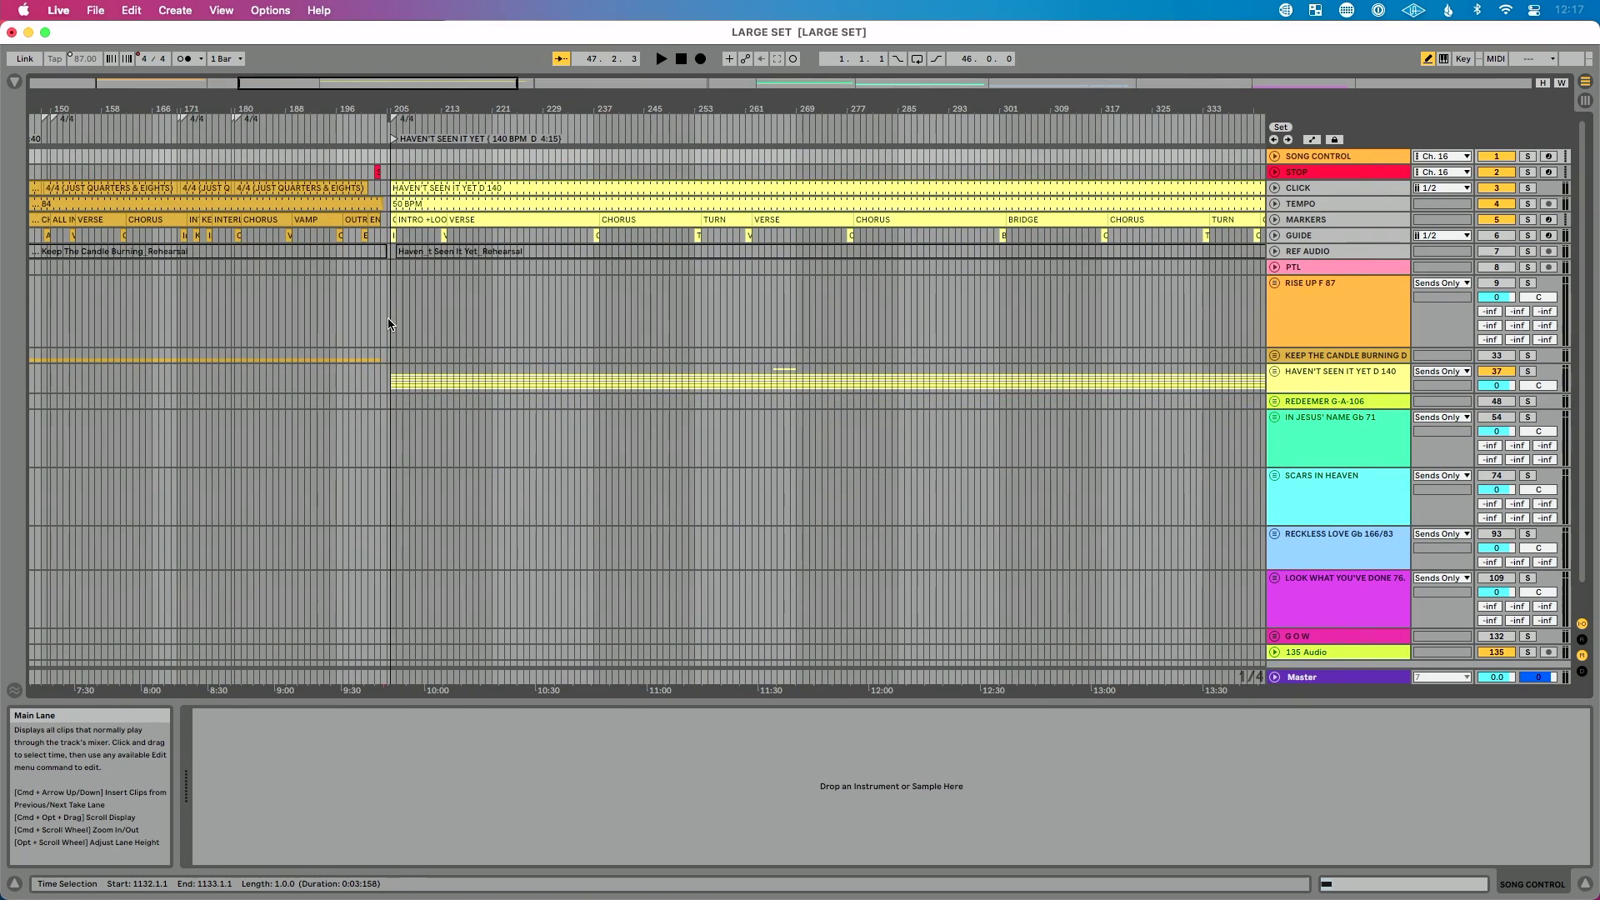
pyautogui.moveTo(389, 325); pyautogui.dragTo(1171, 191)
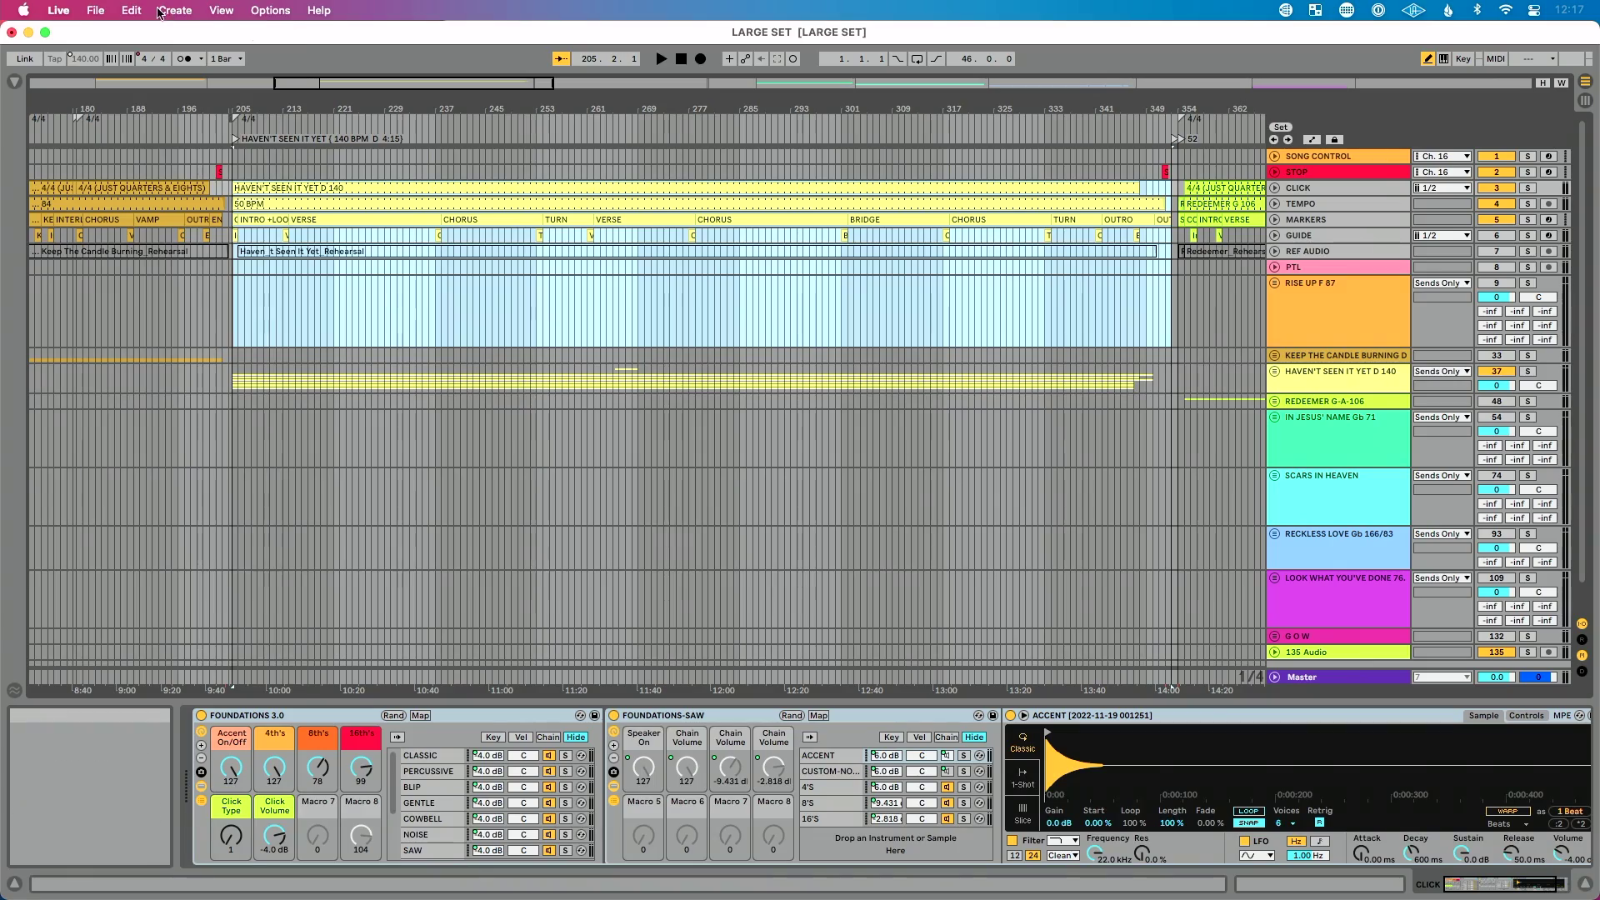
pyautogui.click(132, 10)
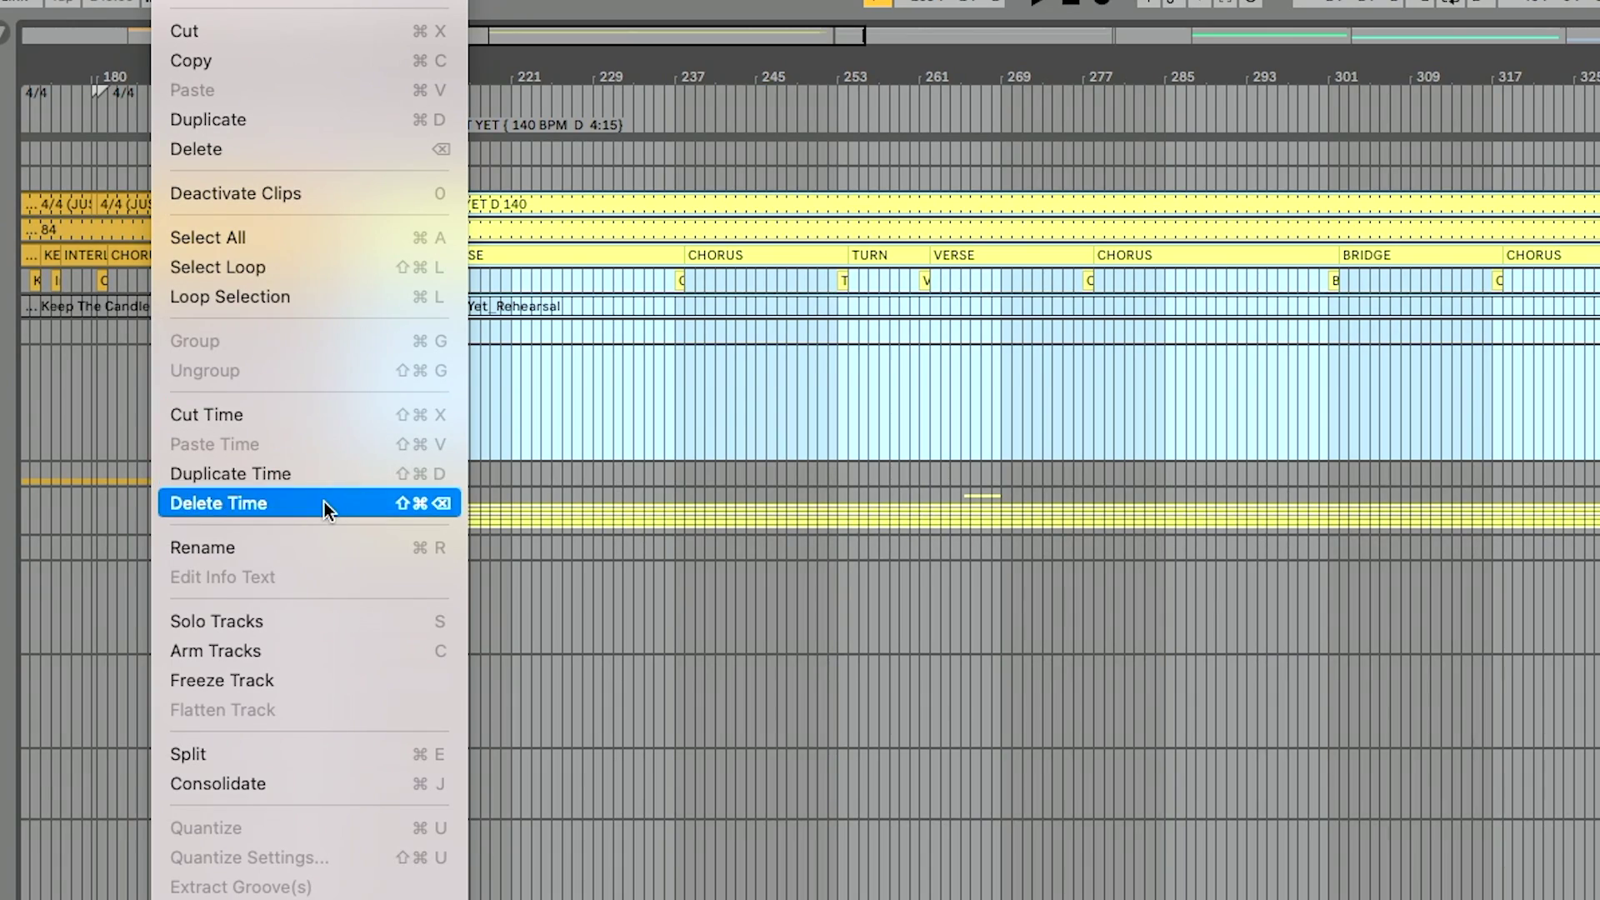
pyautogui.press('Escape')
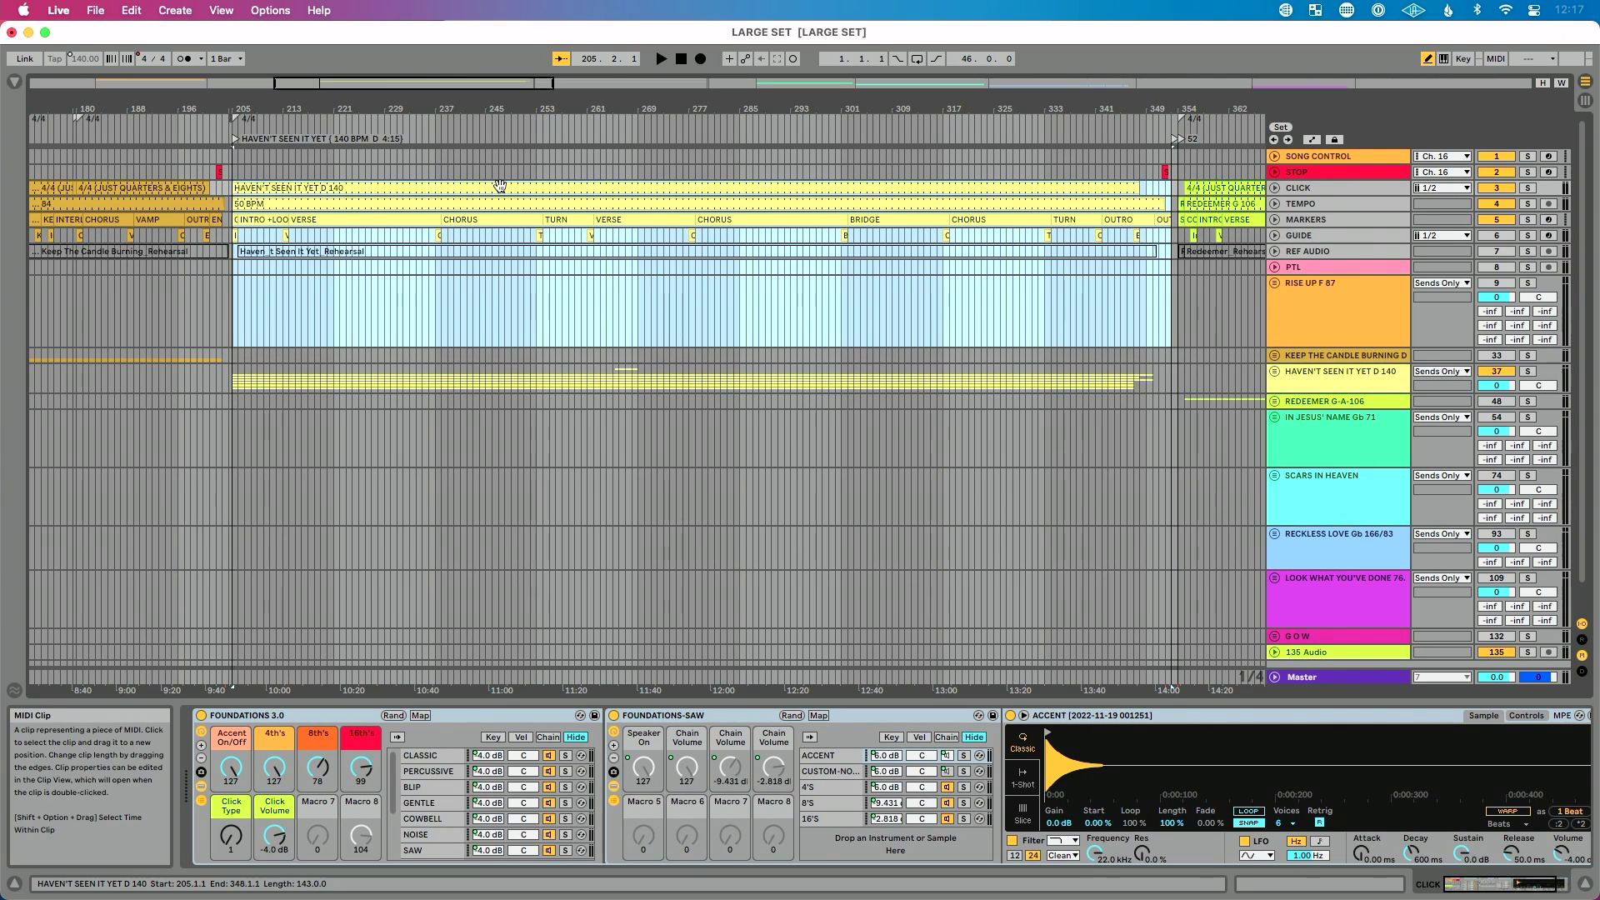
pyautogui.press('super+shift+x')
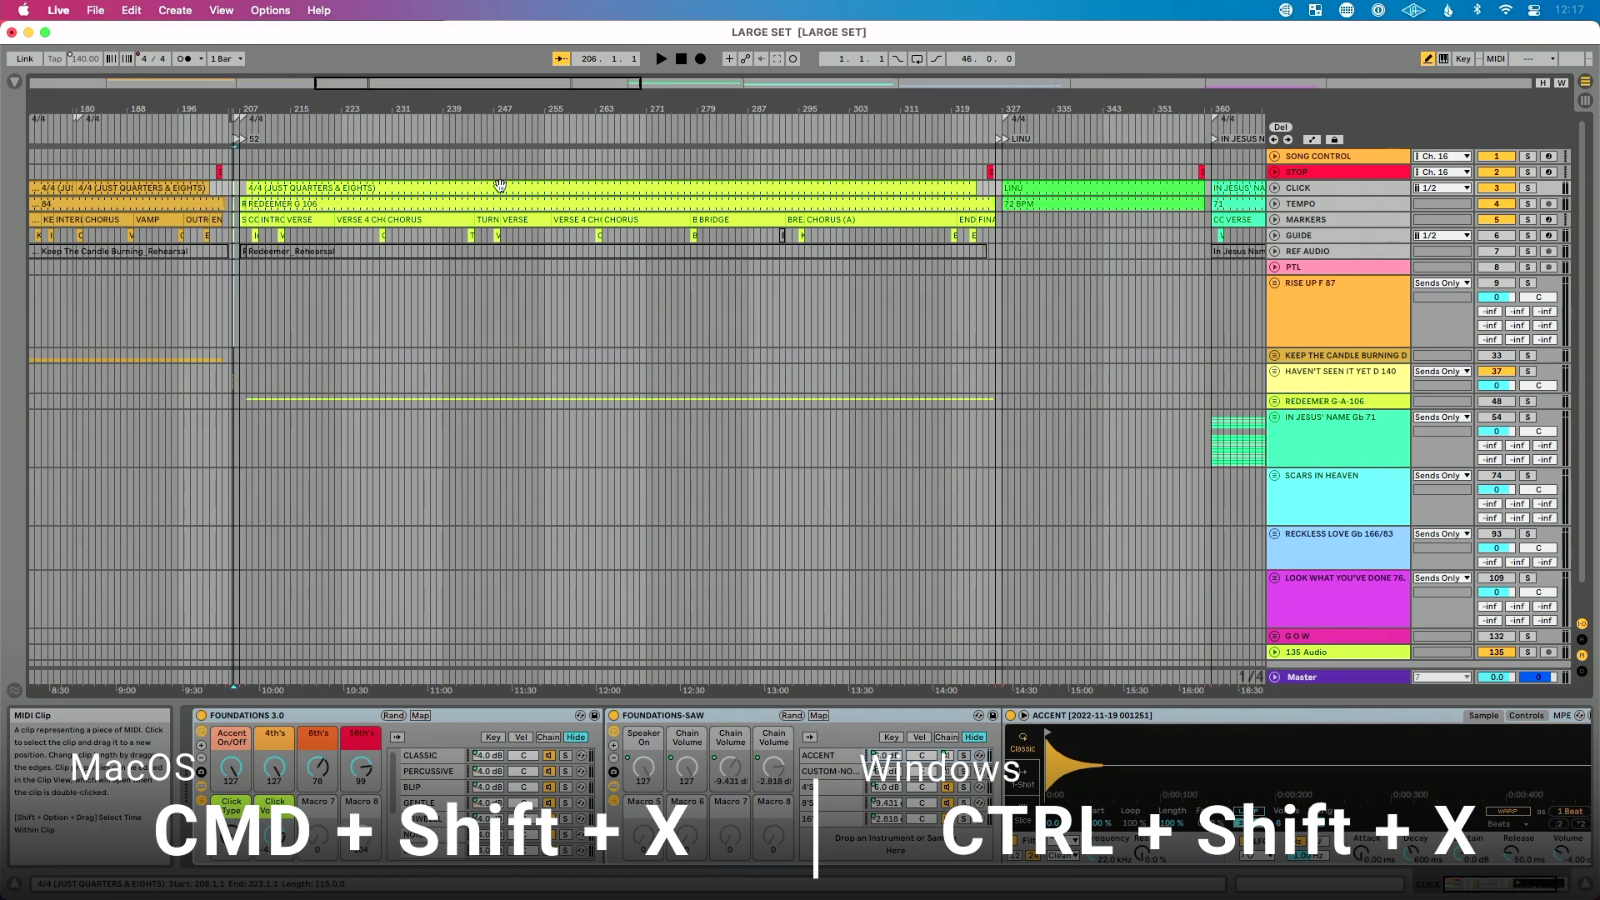
# Paste the cut song's time at bar 656, between RECKLESS LOVE and LOVE IN ANY LANGUAGE
pyautogui.hscroll(15, 724, 279)
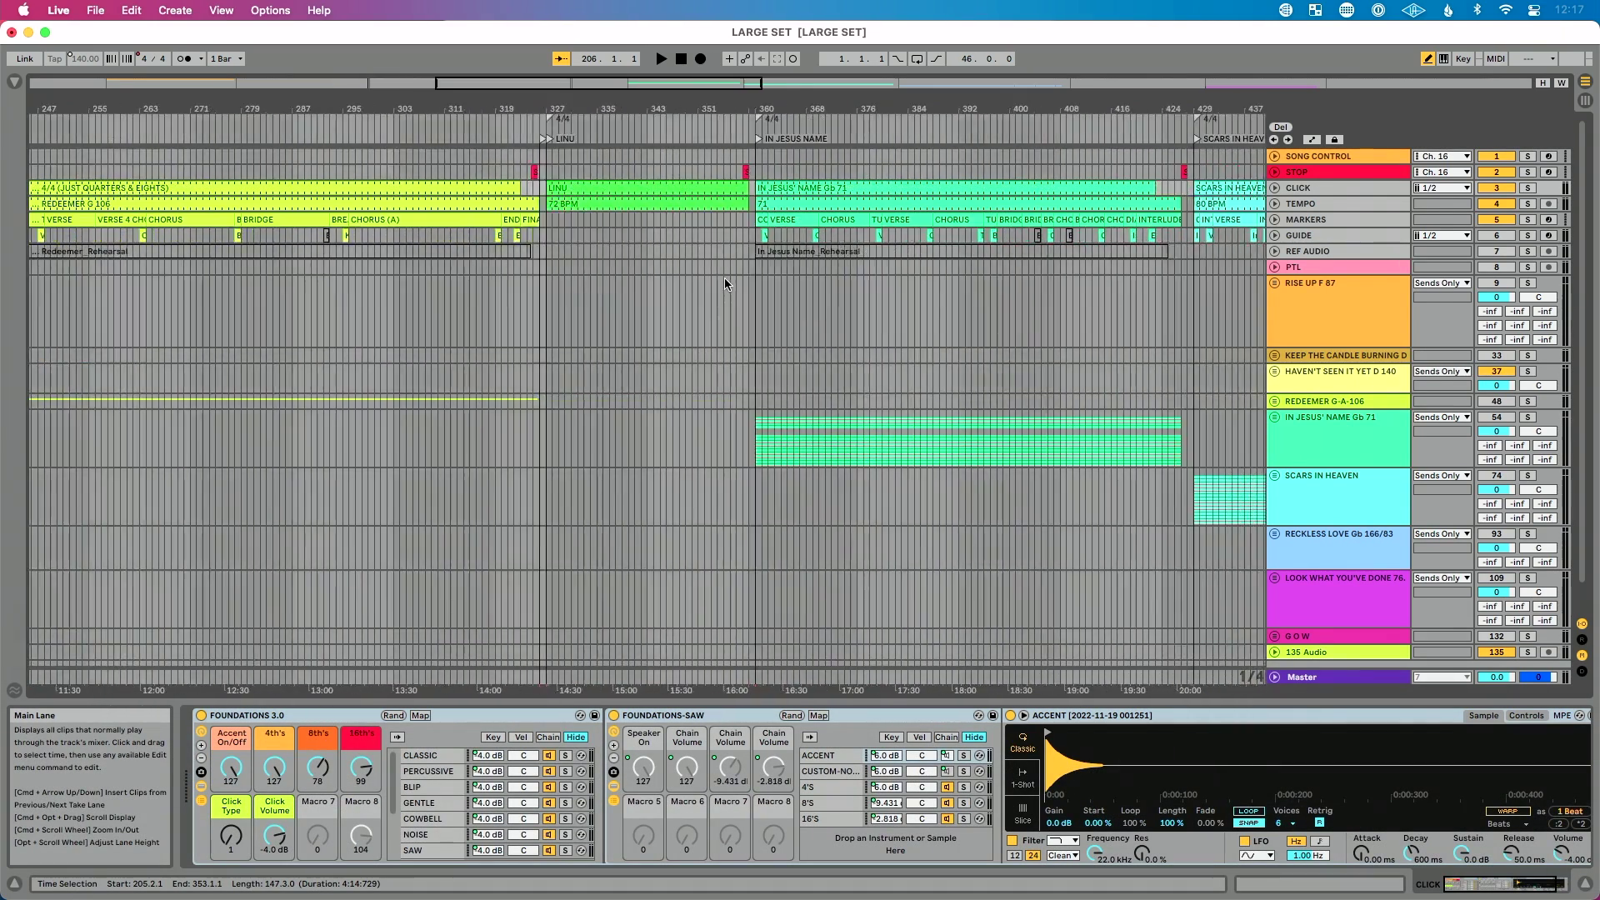
pyautogui.hscroll(15, 723, 278)
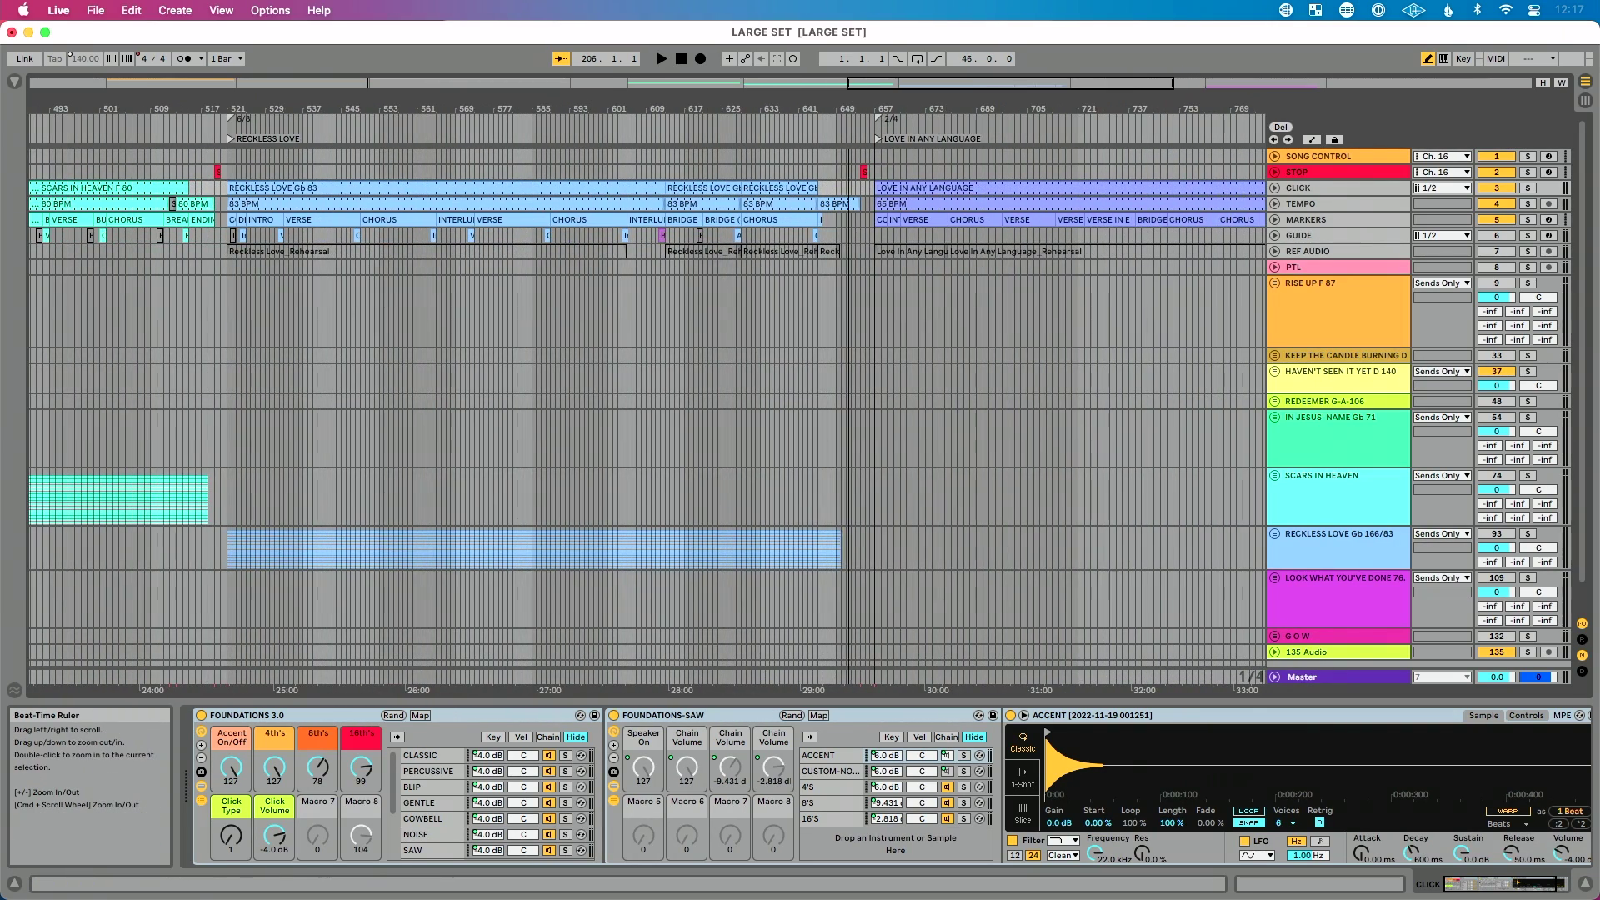
pyautogui.moveTo(850, 107); pyautogui.dragTo(850, 209)
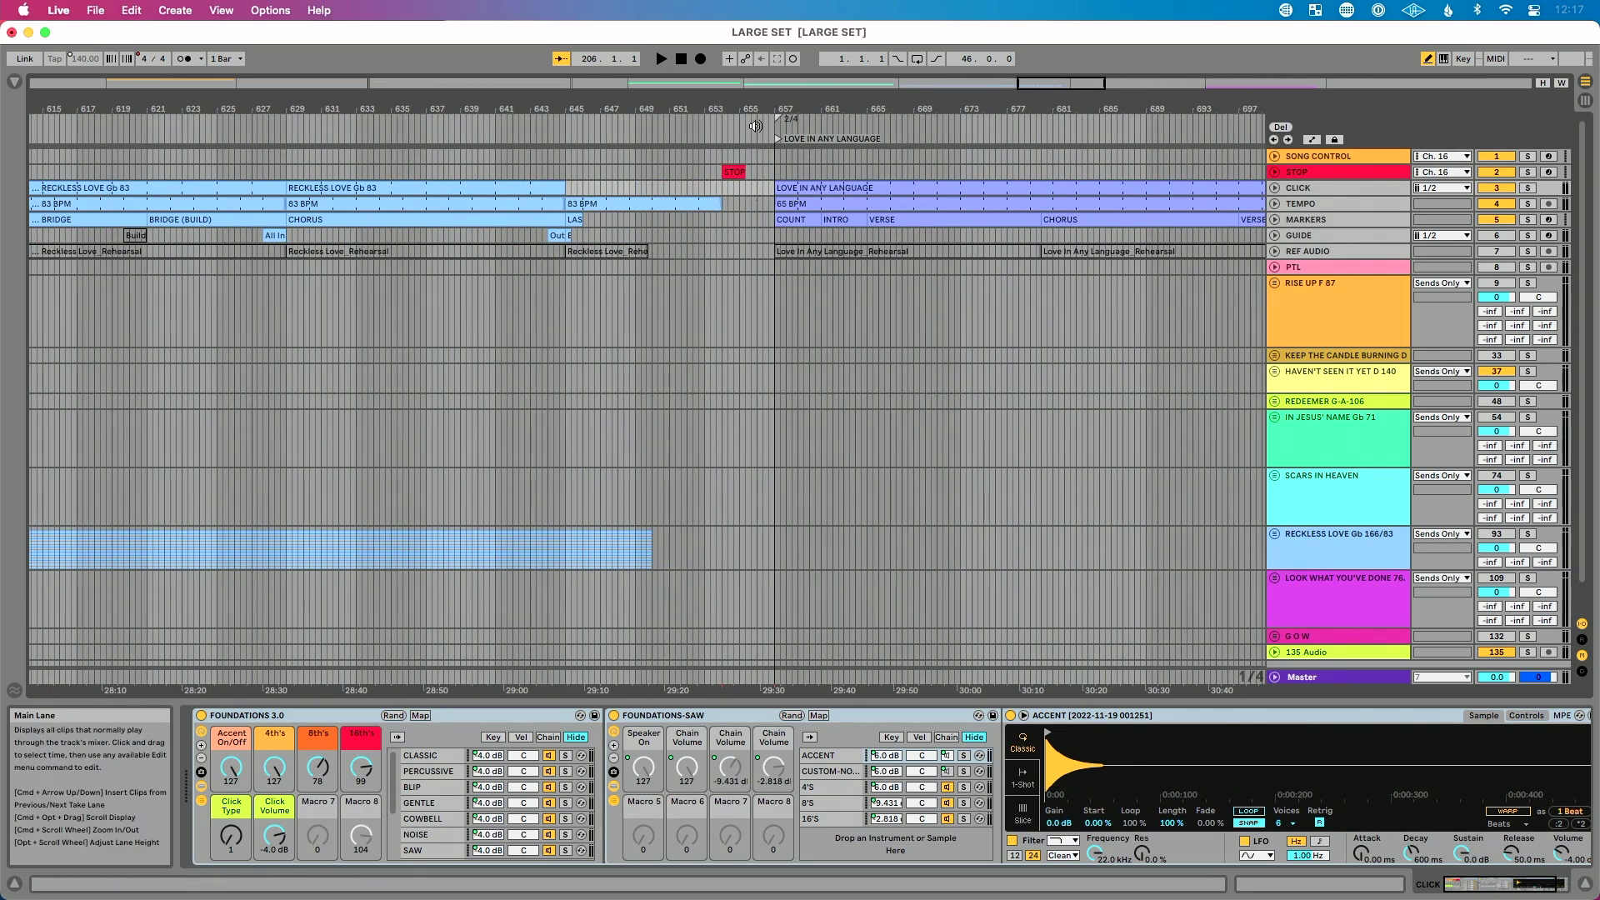
pyautogui.moveTo(681, 106); pyautogui.dragTo(742, 160)
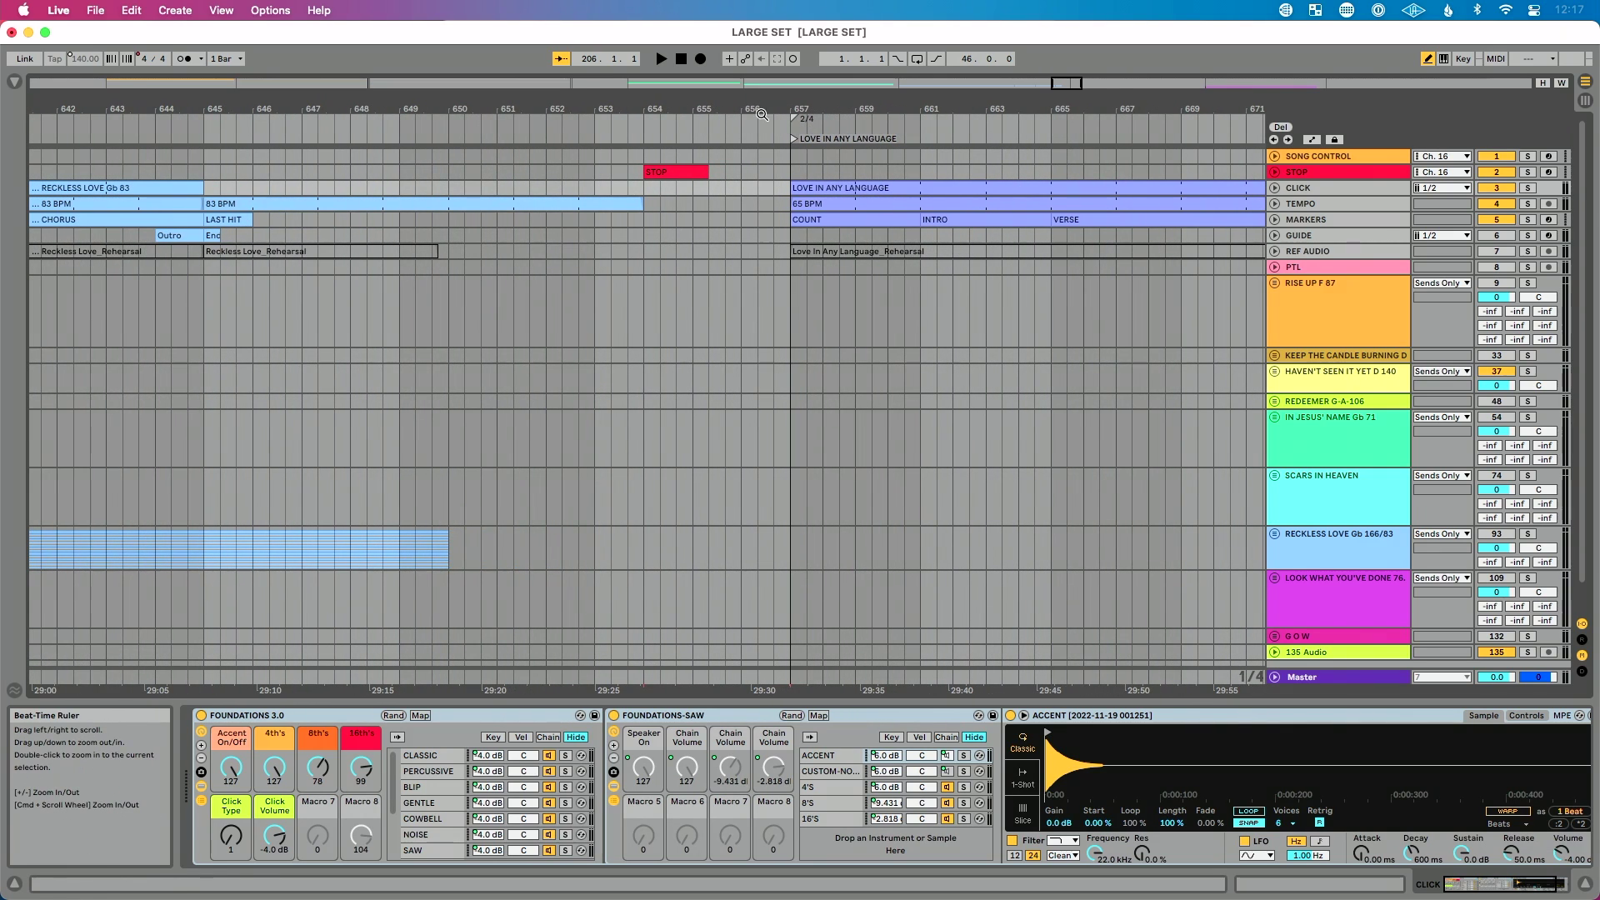
pyautogui.click(741, 162)
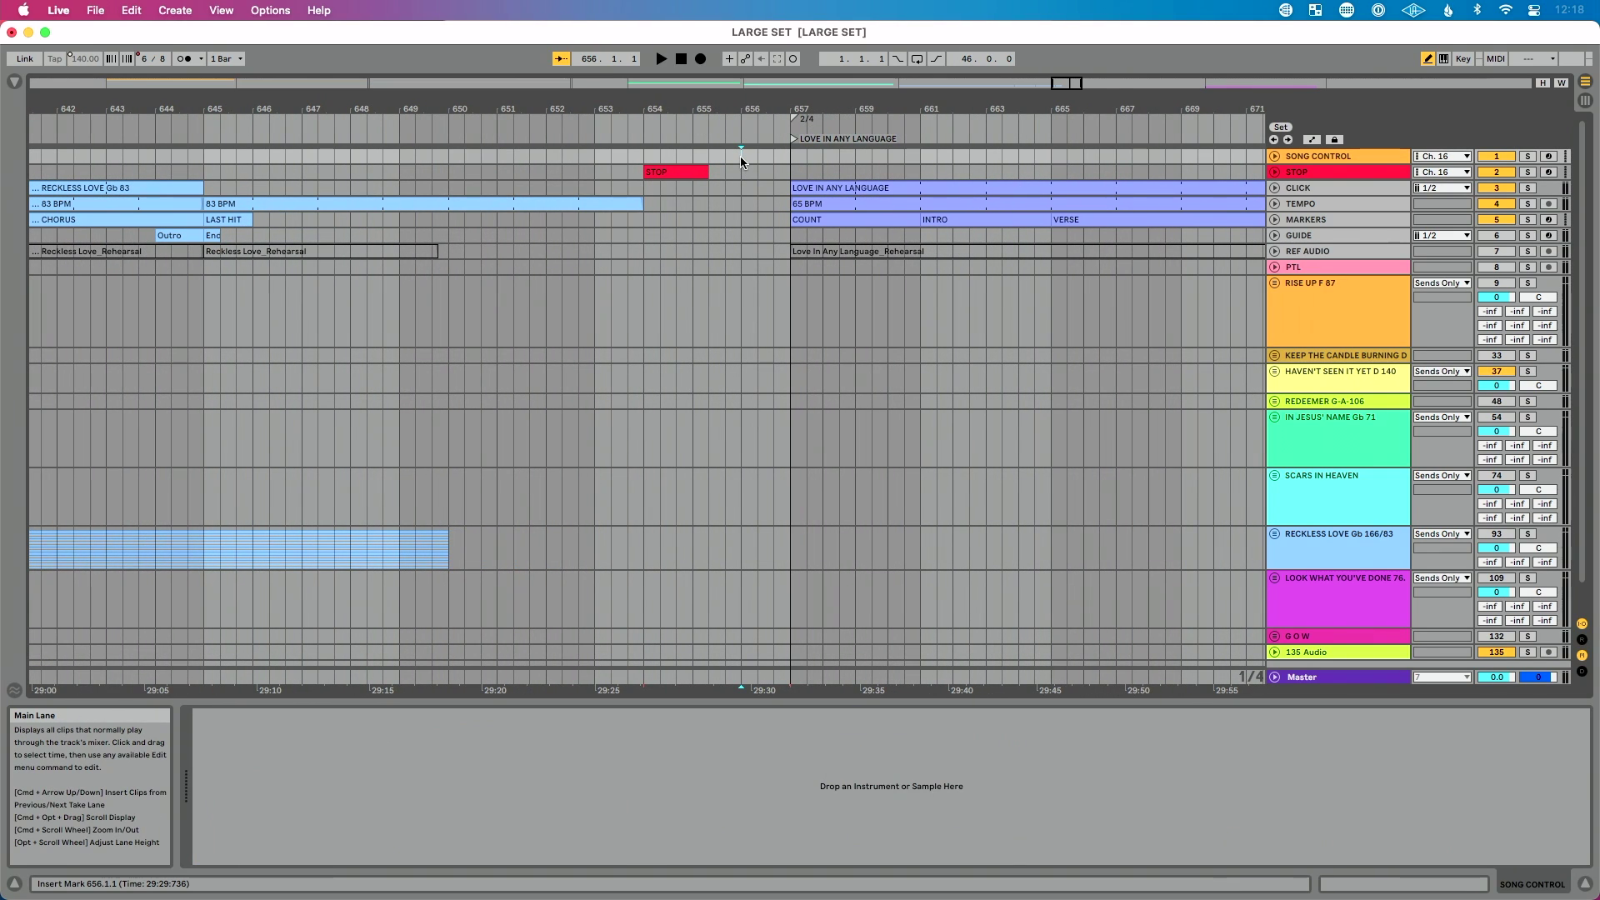
pyautogui.press('super+shift+v')
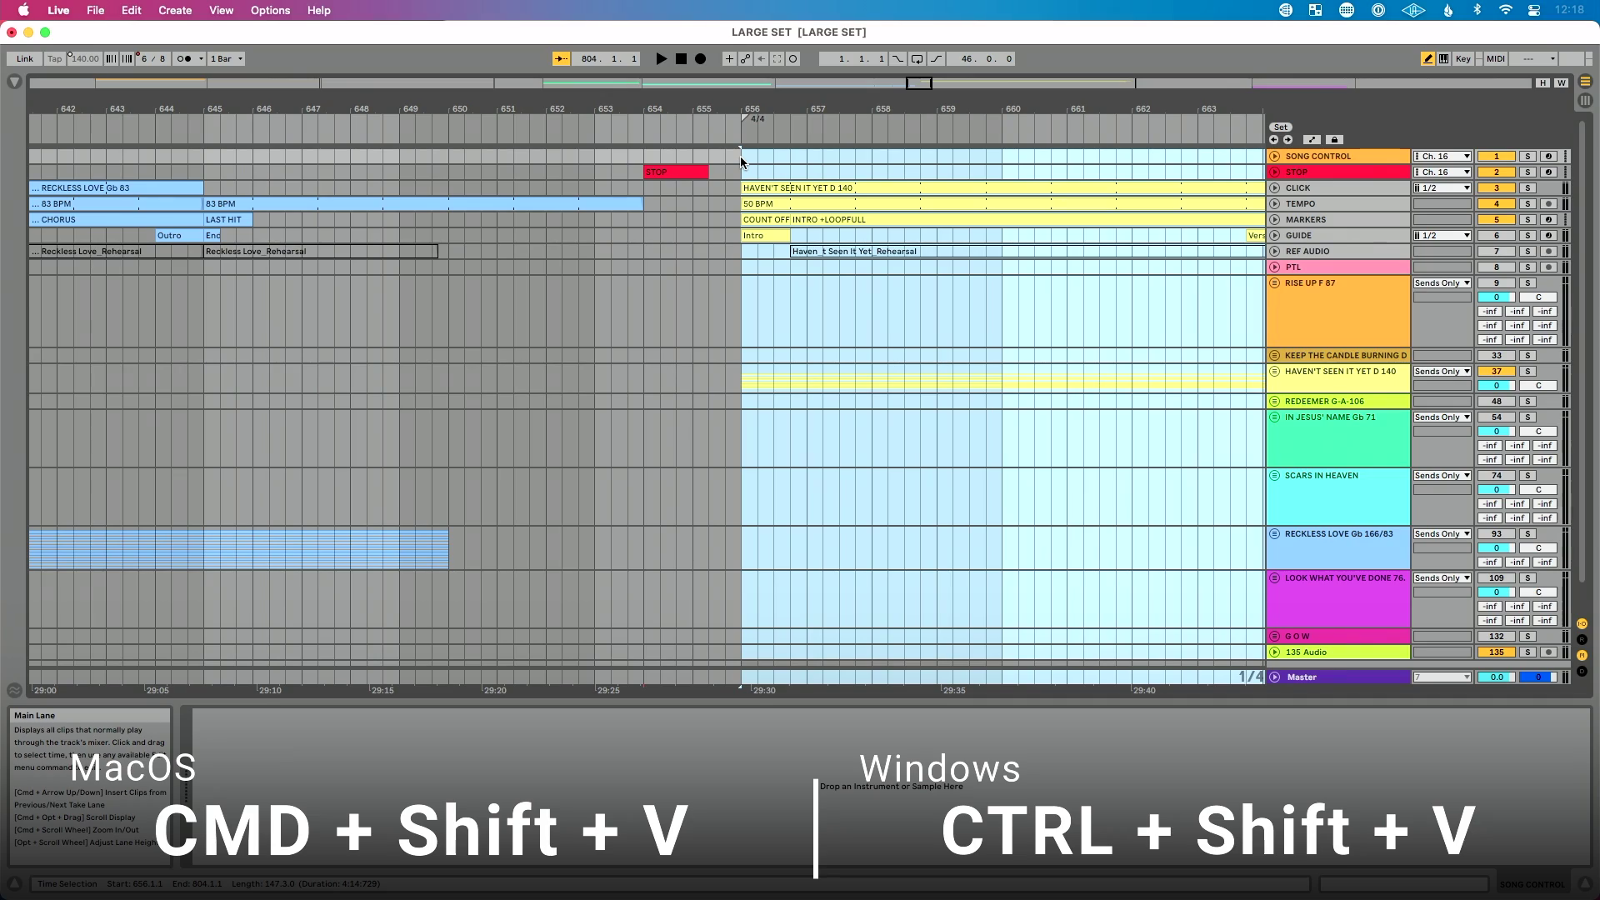
pyautogui.scroll(-10, 740, 157)
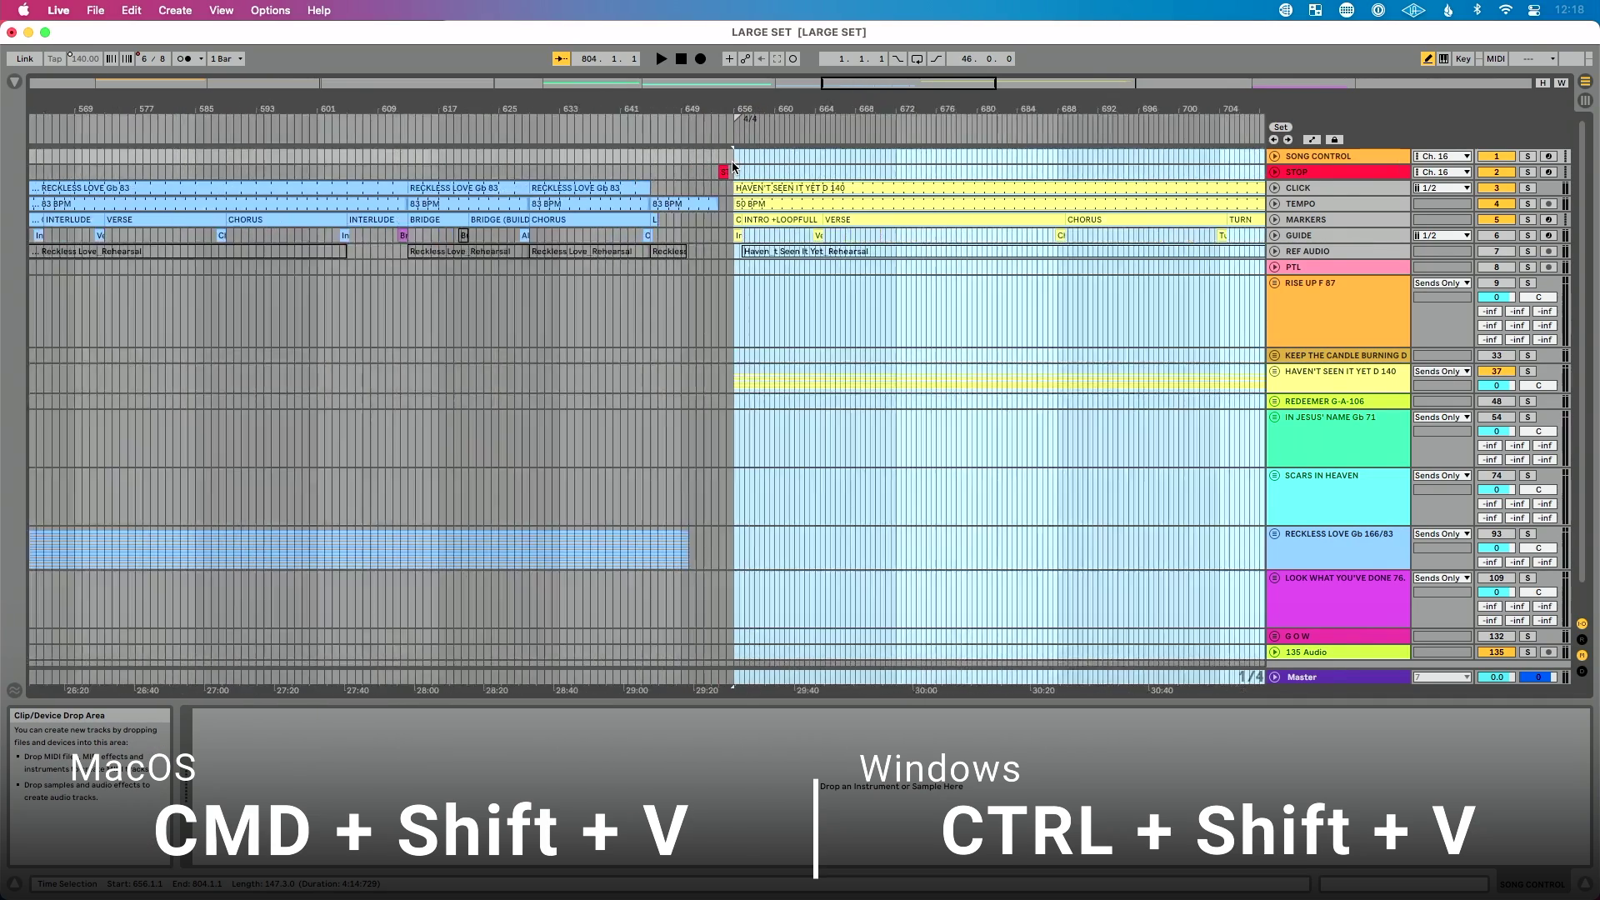
pyautogui.scroll(-5, 732, 165)
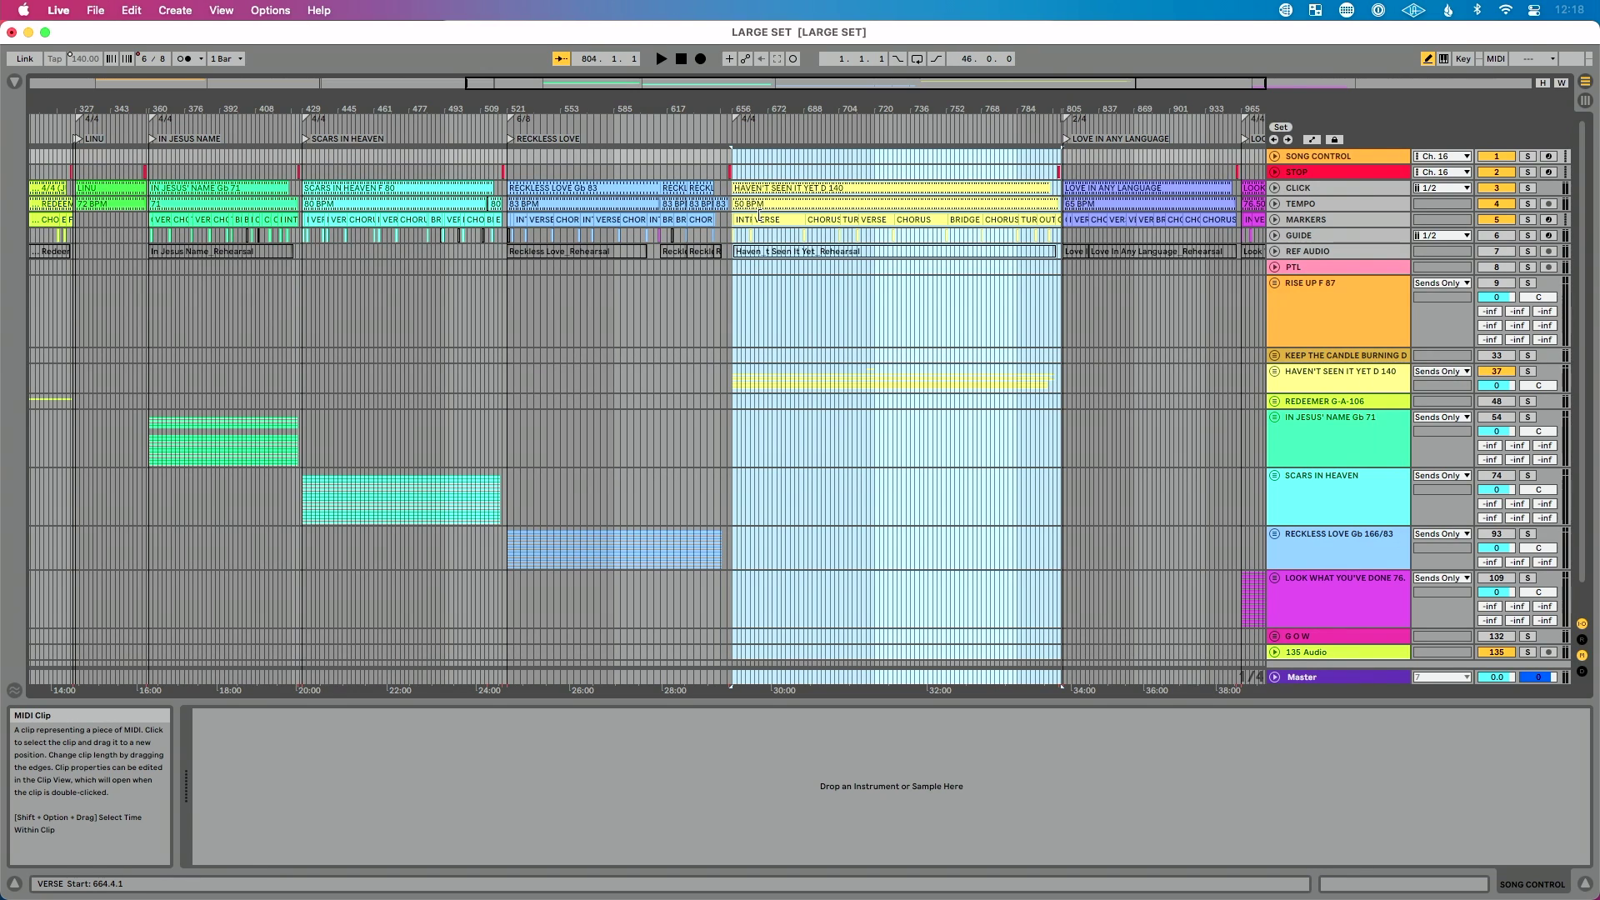
# Try to add a locator at bar 656, where the pasted HAVEN'T SEEN IT YET section starts
pyautogui.click(743, 156)
pyautogui.scroll(10, 671, 131)
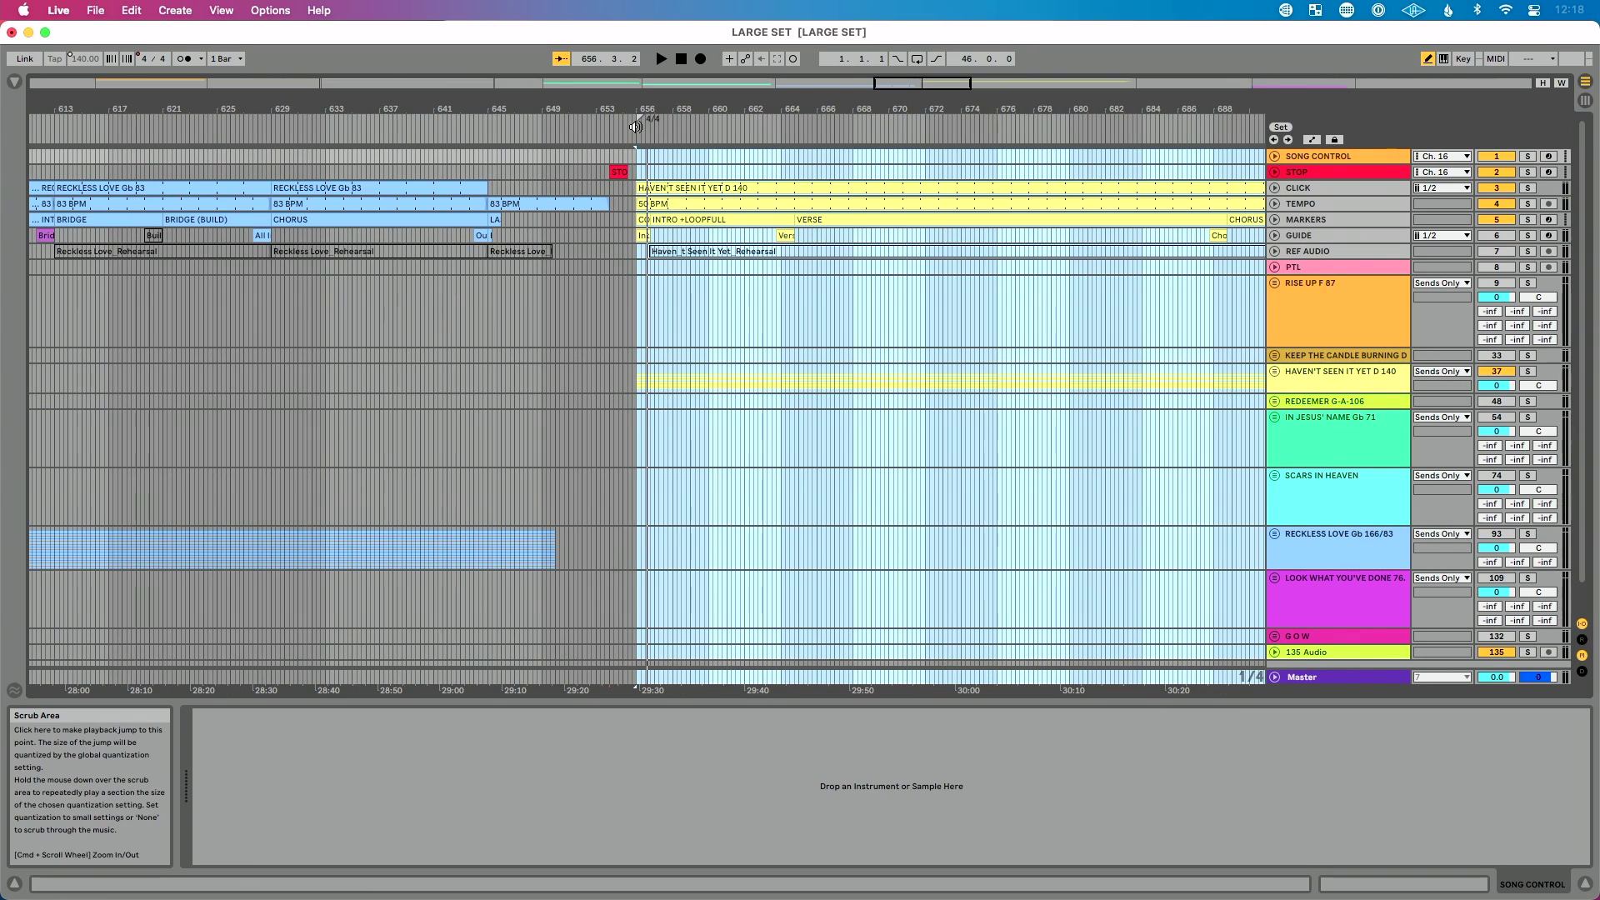
pyautogui.rightClick(636, 126)
pyautogui.click(677, 173)
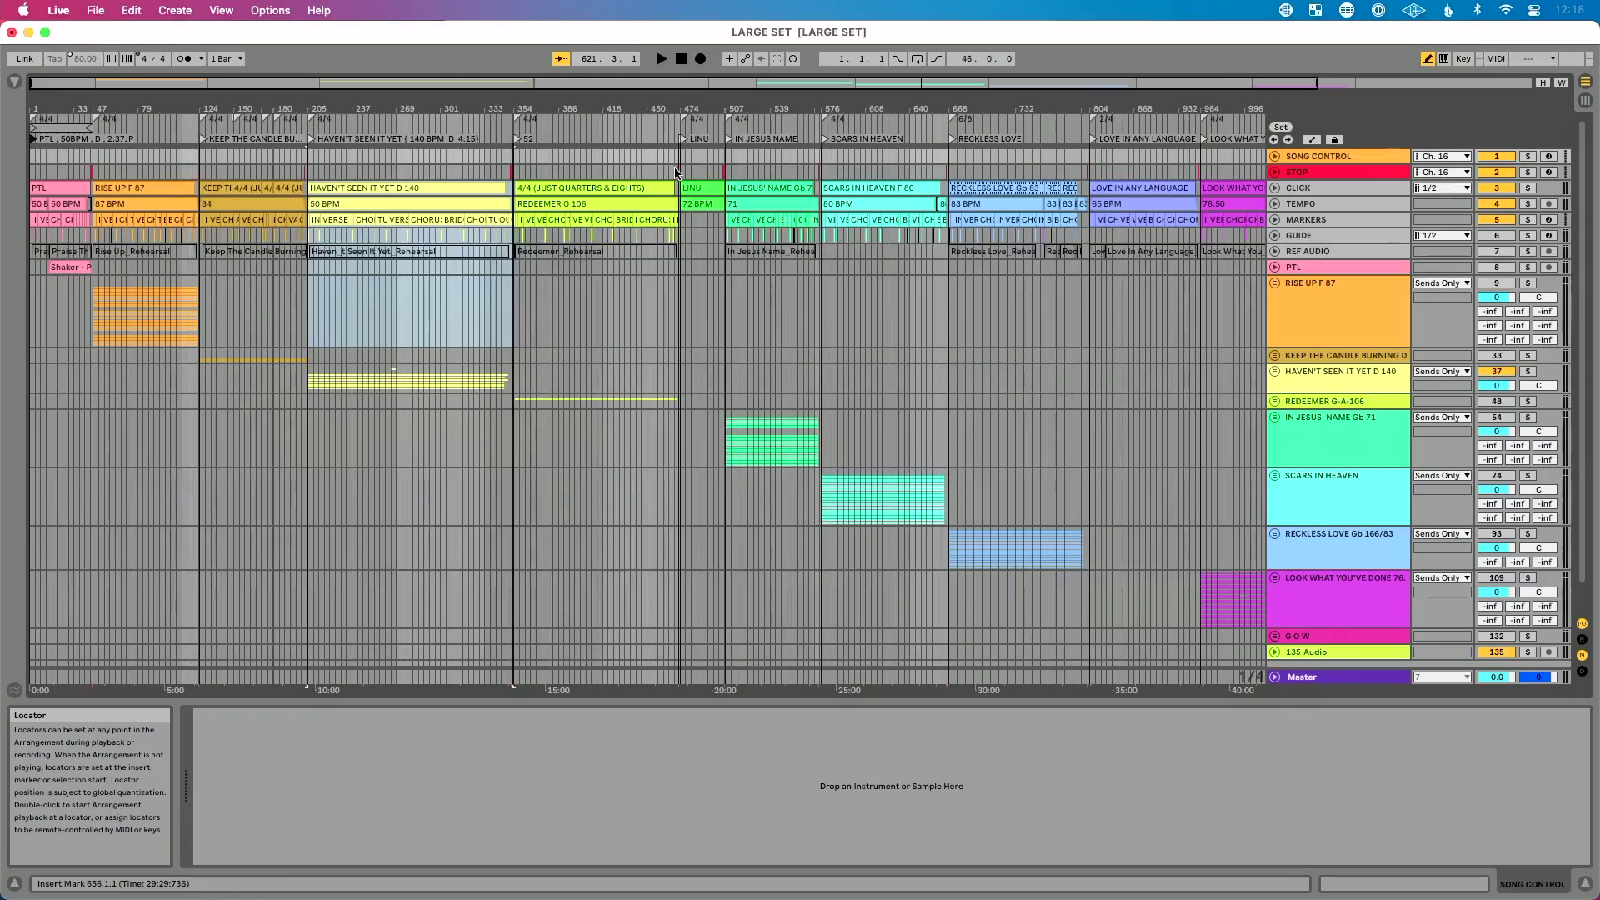
# Select the HAVEN'T SEEN IT YET locator at bar 205 and assign computer key 4 to it in key mapping mode
pyautogui.moveTo(392, 109); pyautogui.dragTo(427, 138)
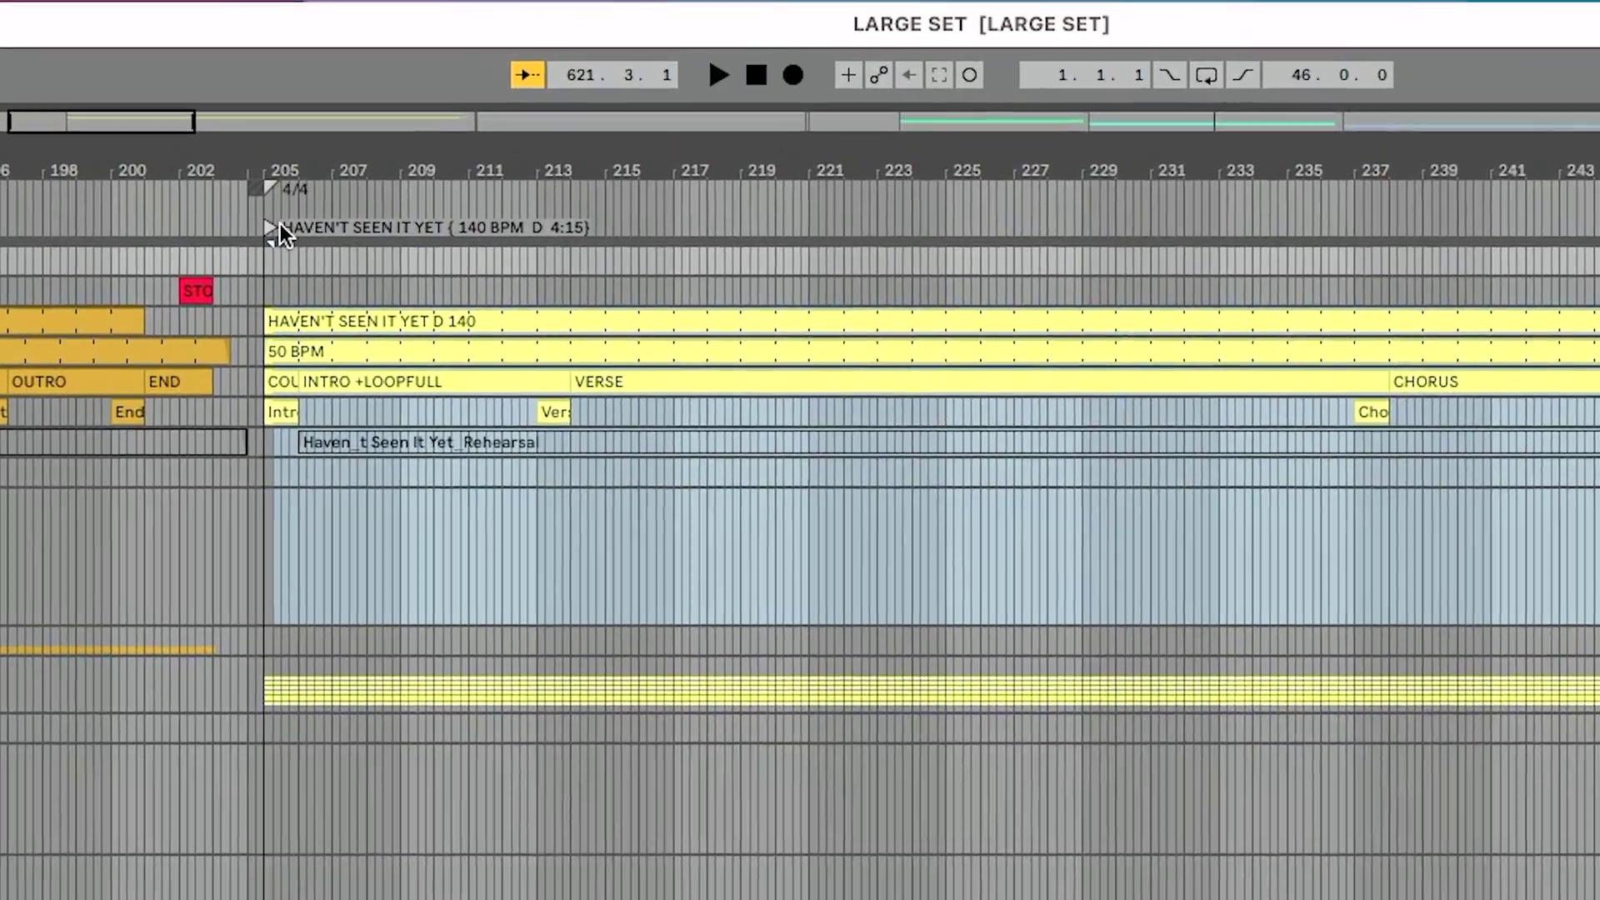
pyautogui.click(271, 225)
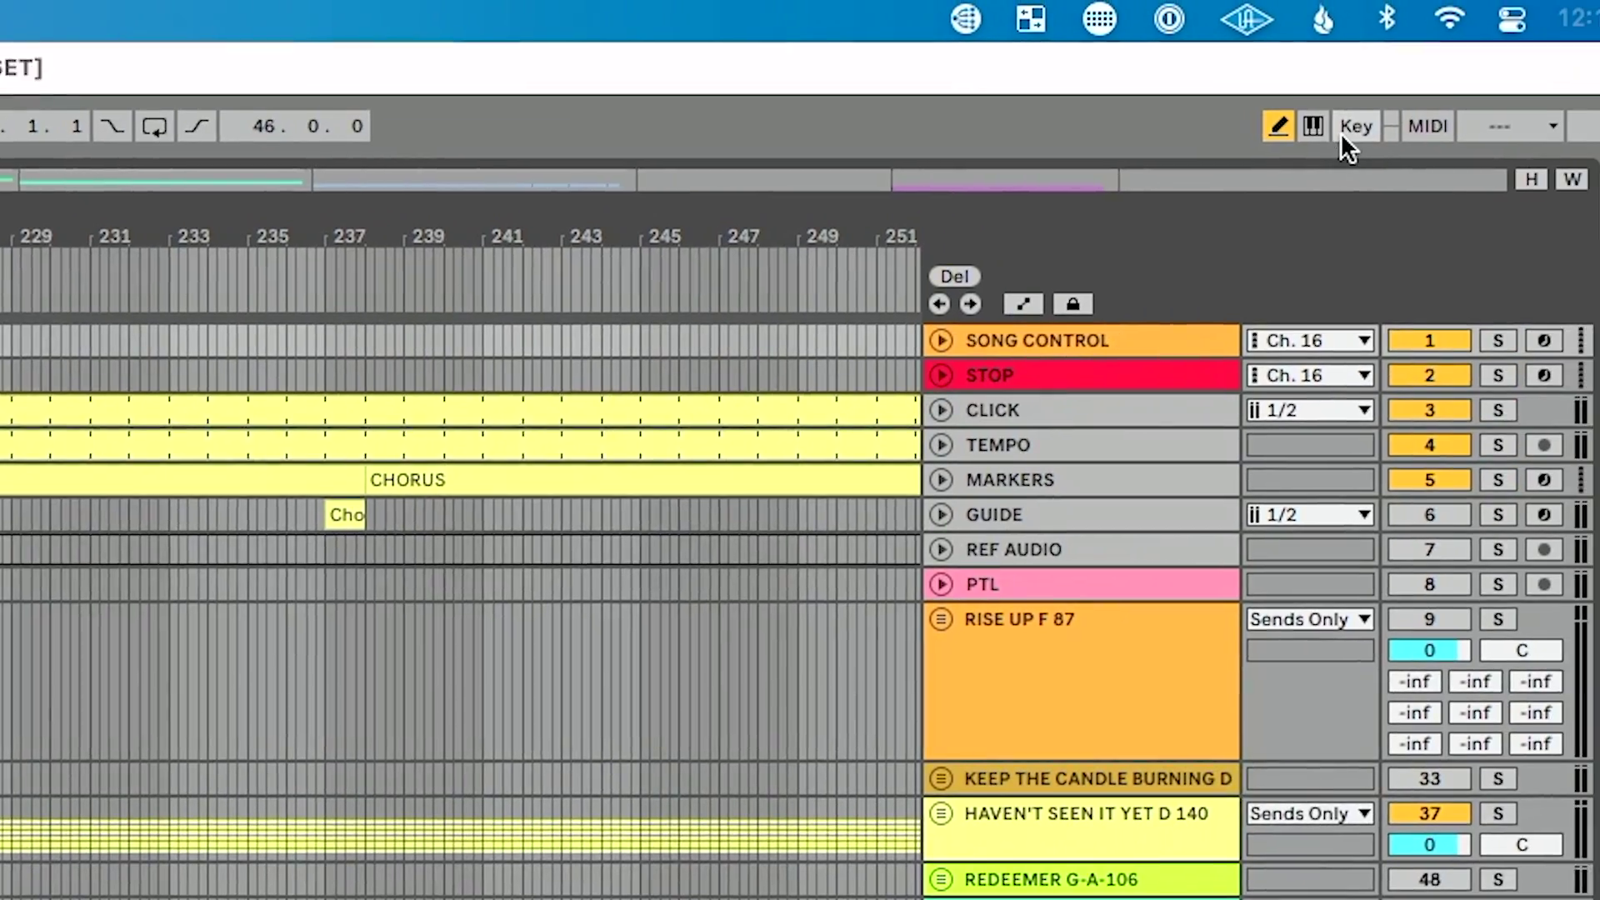
pyautogui.click(1354, 125)
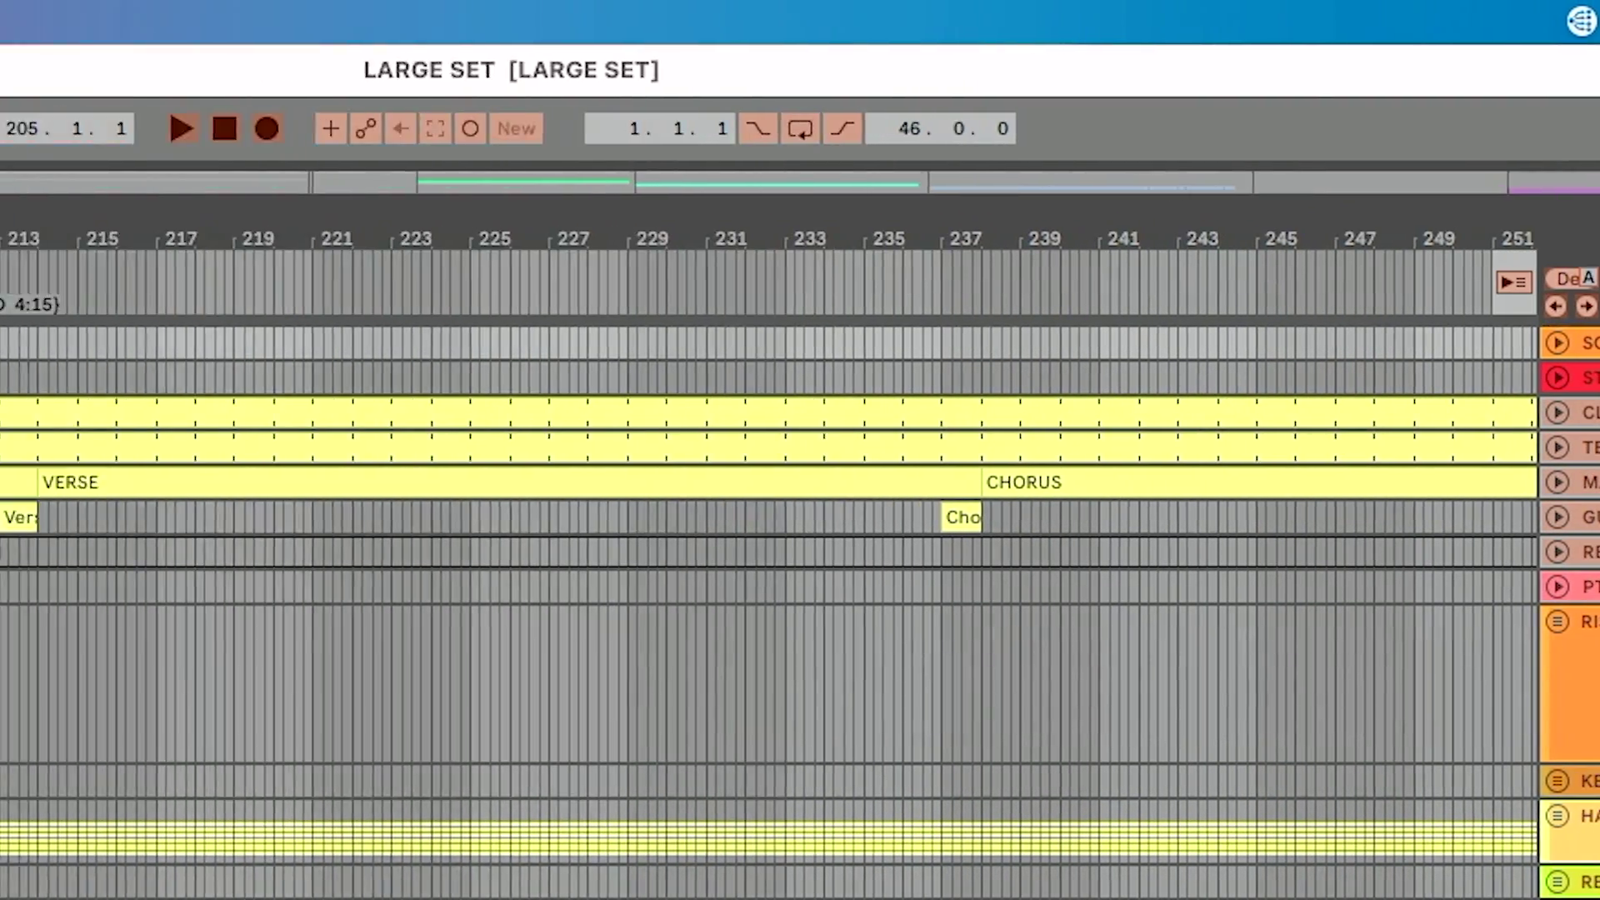
pyautogui.press('-')
pyautogui.press('-')
pyautogui.press('-')
pyautogui.press('-')
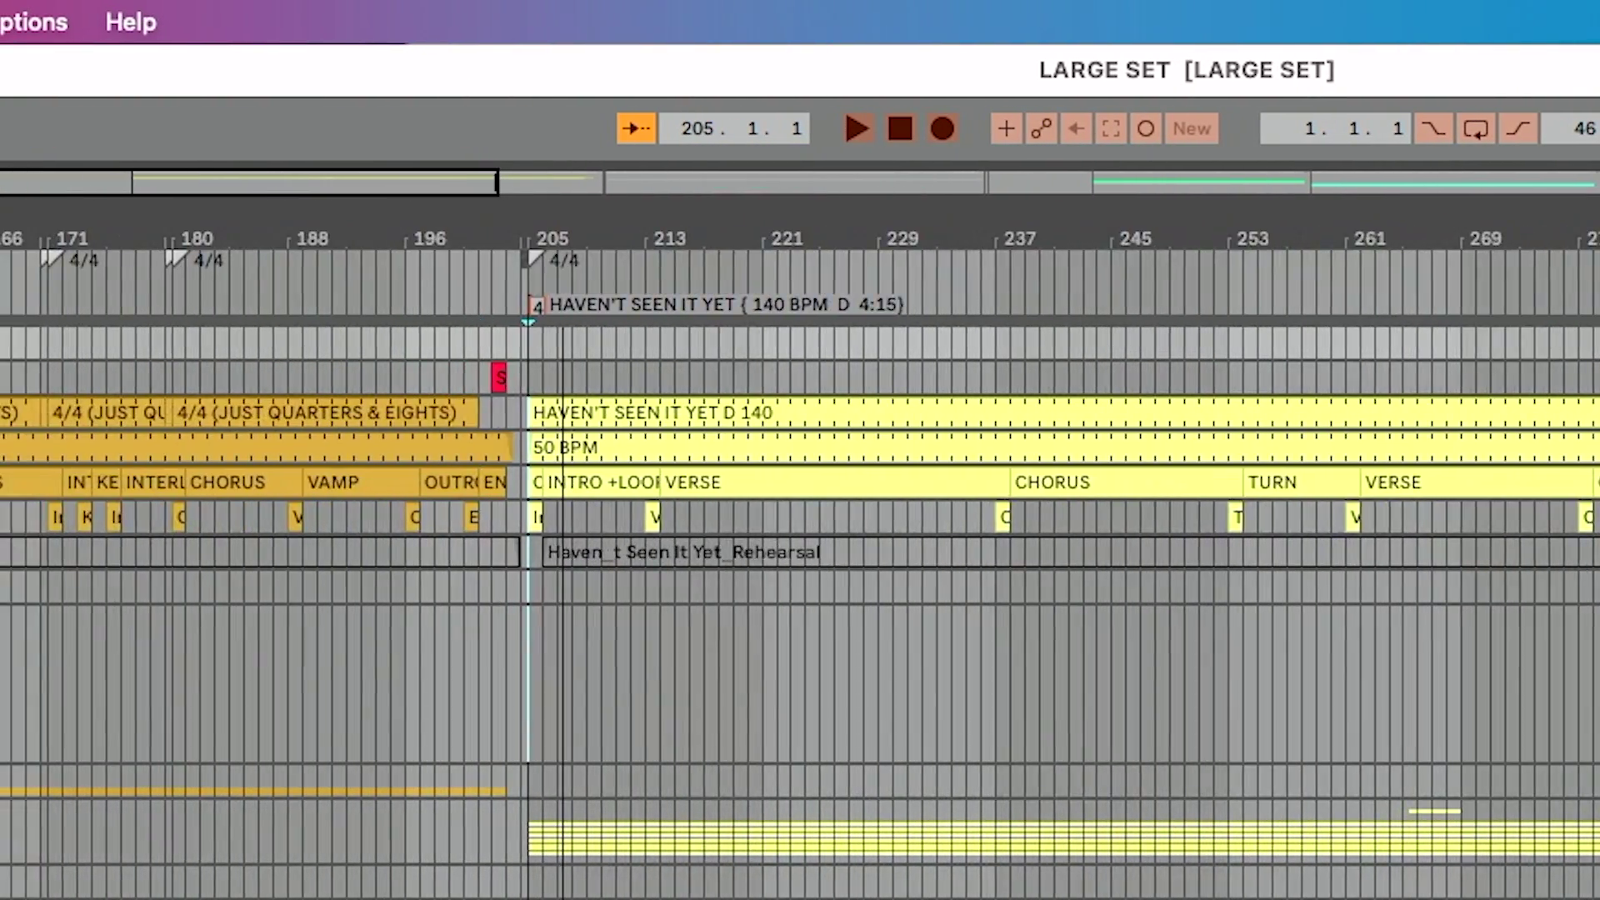
# Key-map the KEEP THE CANDLE BURNING locator to 4, replacing the conflicting mapping, and HAVEN'T SEEN IT YET to 3, and leave key mapping mode
pyautogui.moveTo(529, 275); pyautogui.dragTo(916, 241)
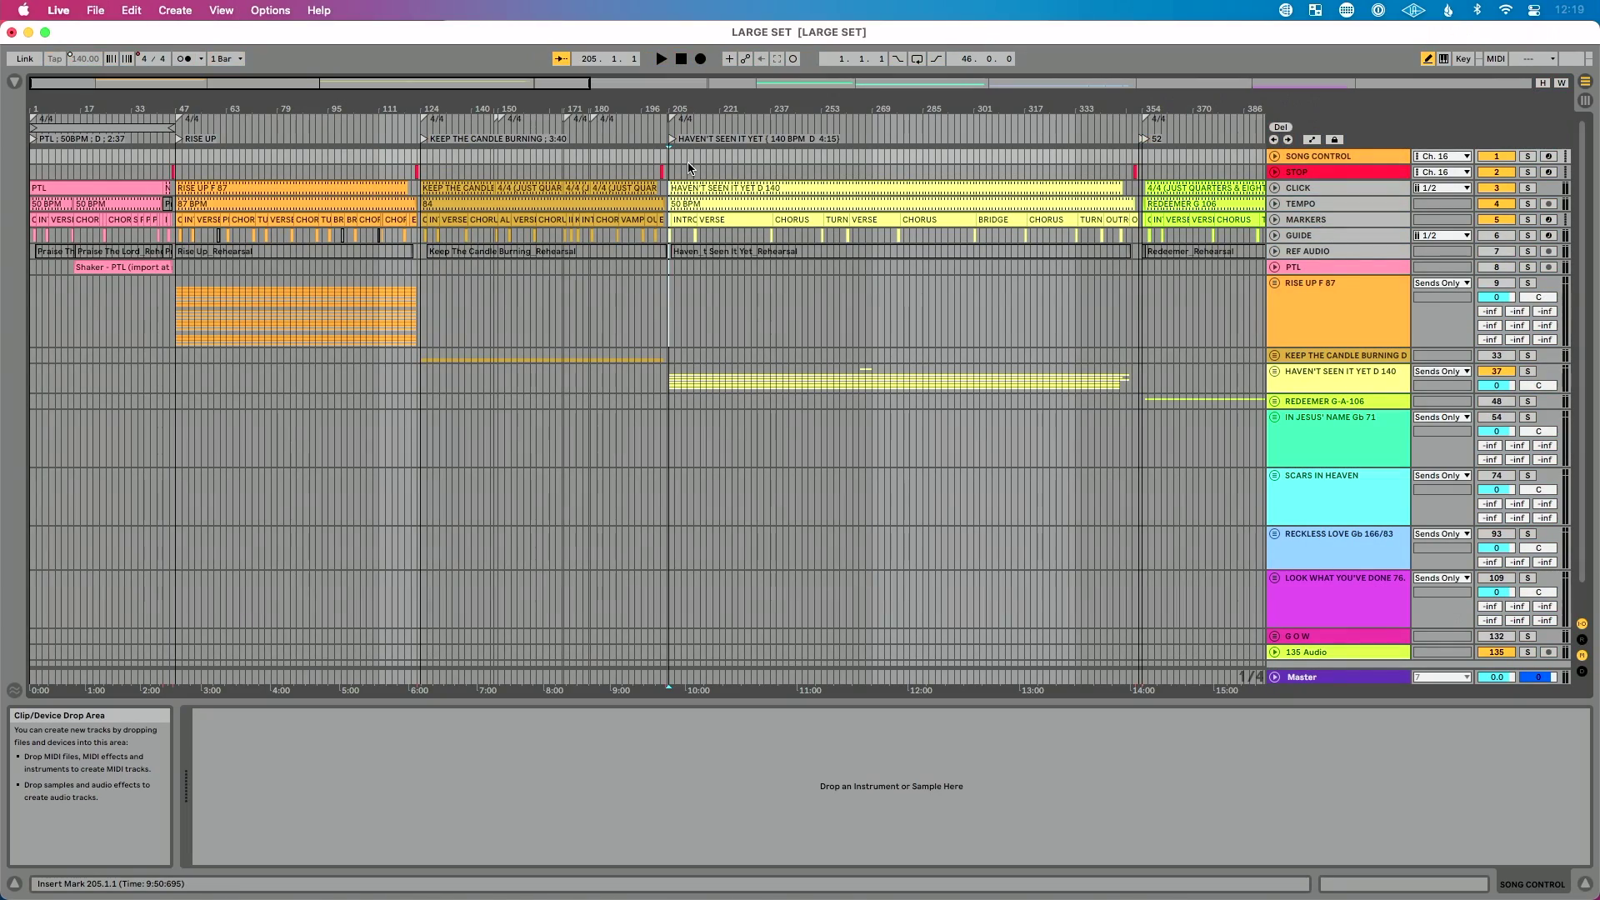
pyautogui.press('Home')
pyautogui.press('Right')
pyautogui.press('Left')
pyautogui.click(688, 168)
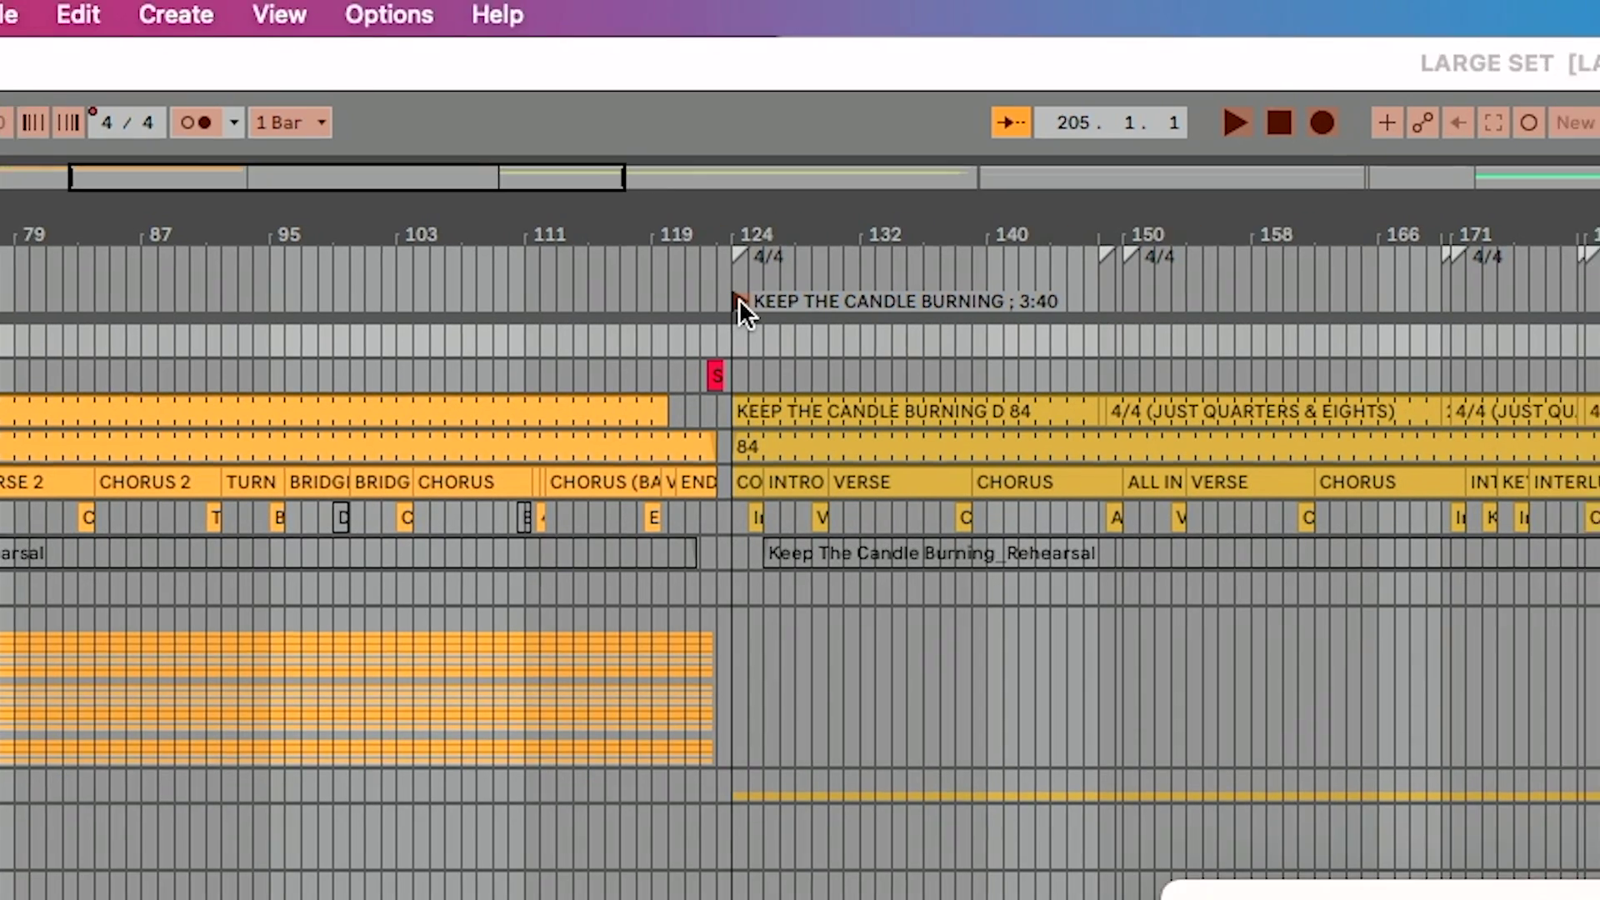
pyautogui.press('4')
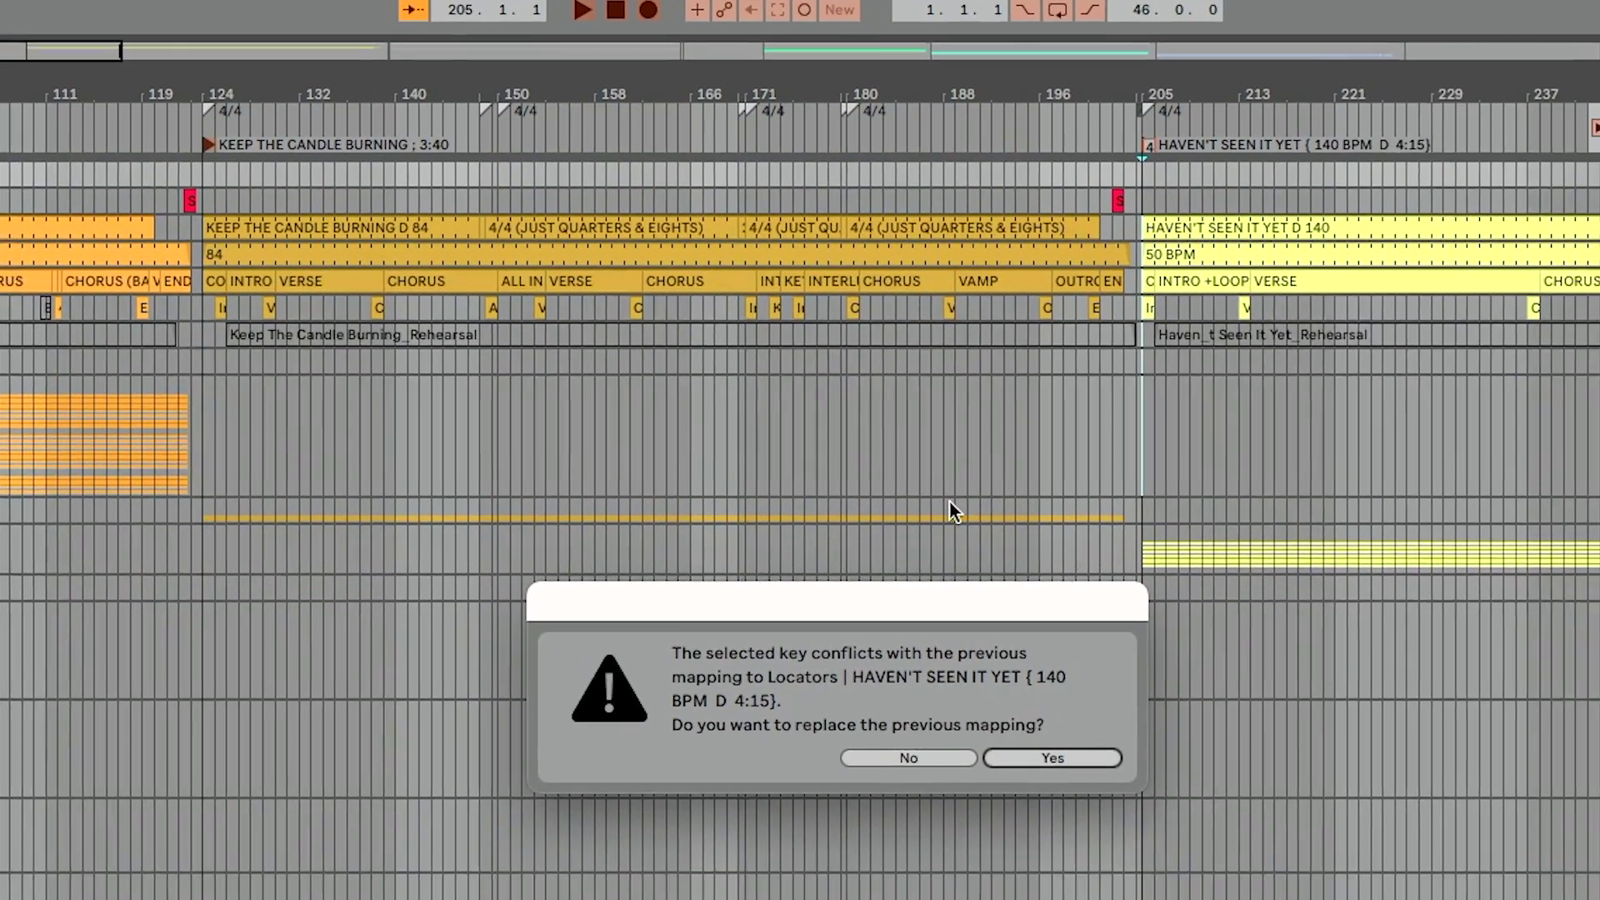
pyautogui.click(1011, 740)
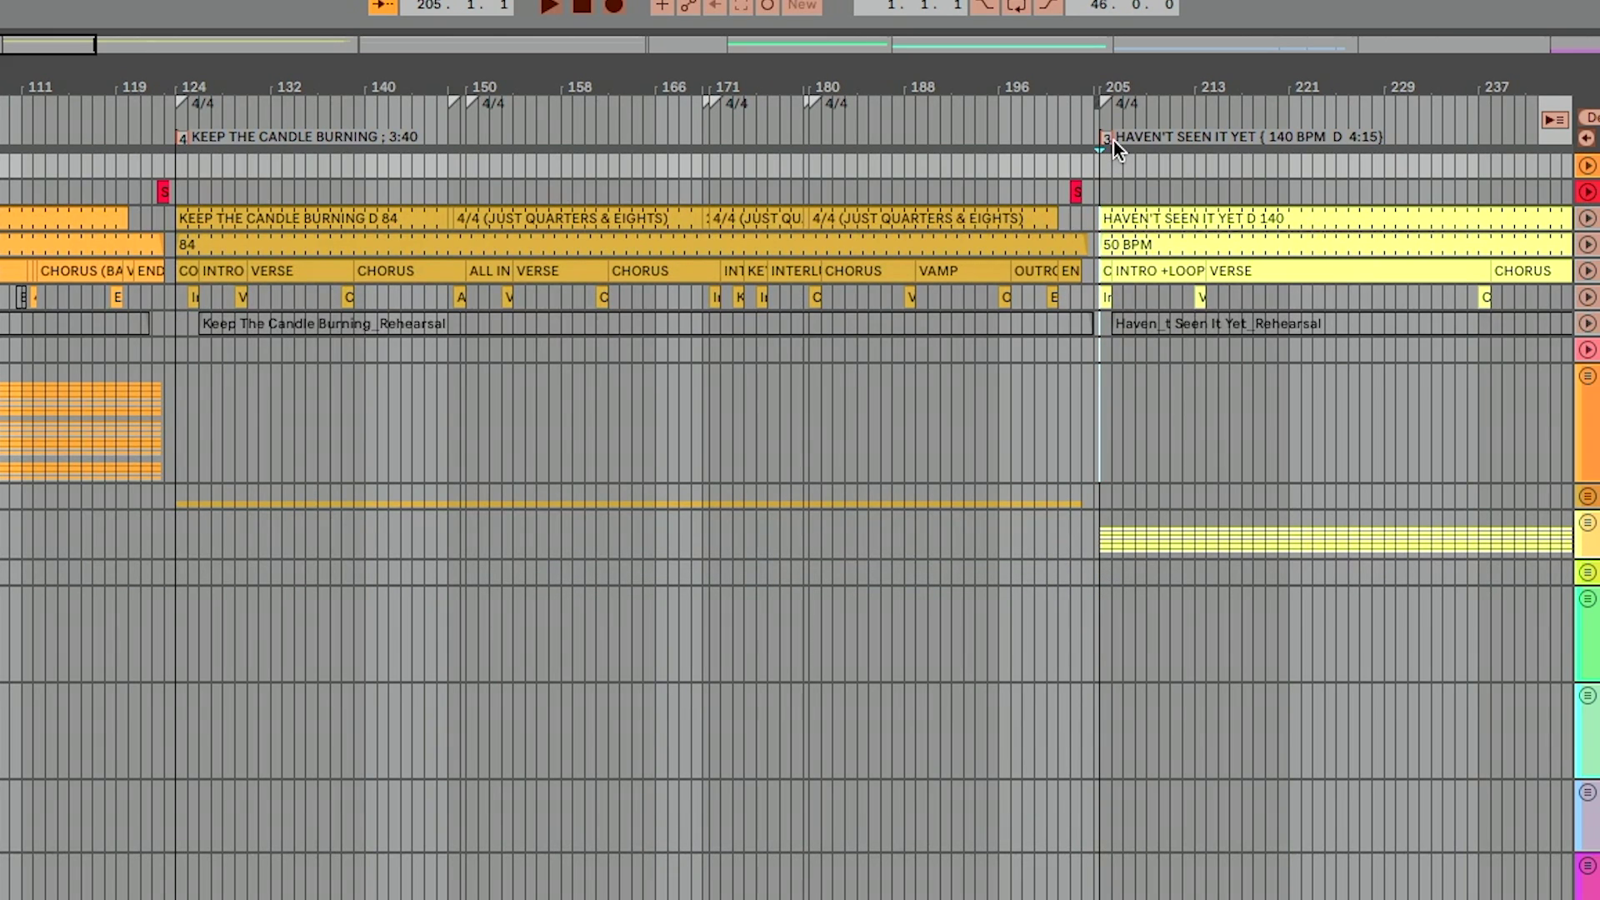
pyautogui.hotkey('ctrl', 'k')
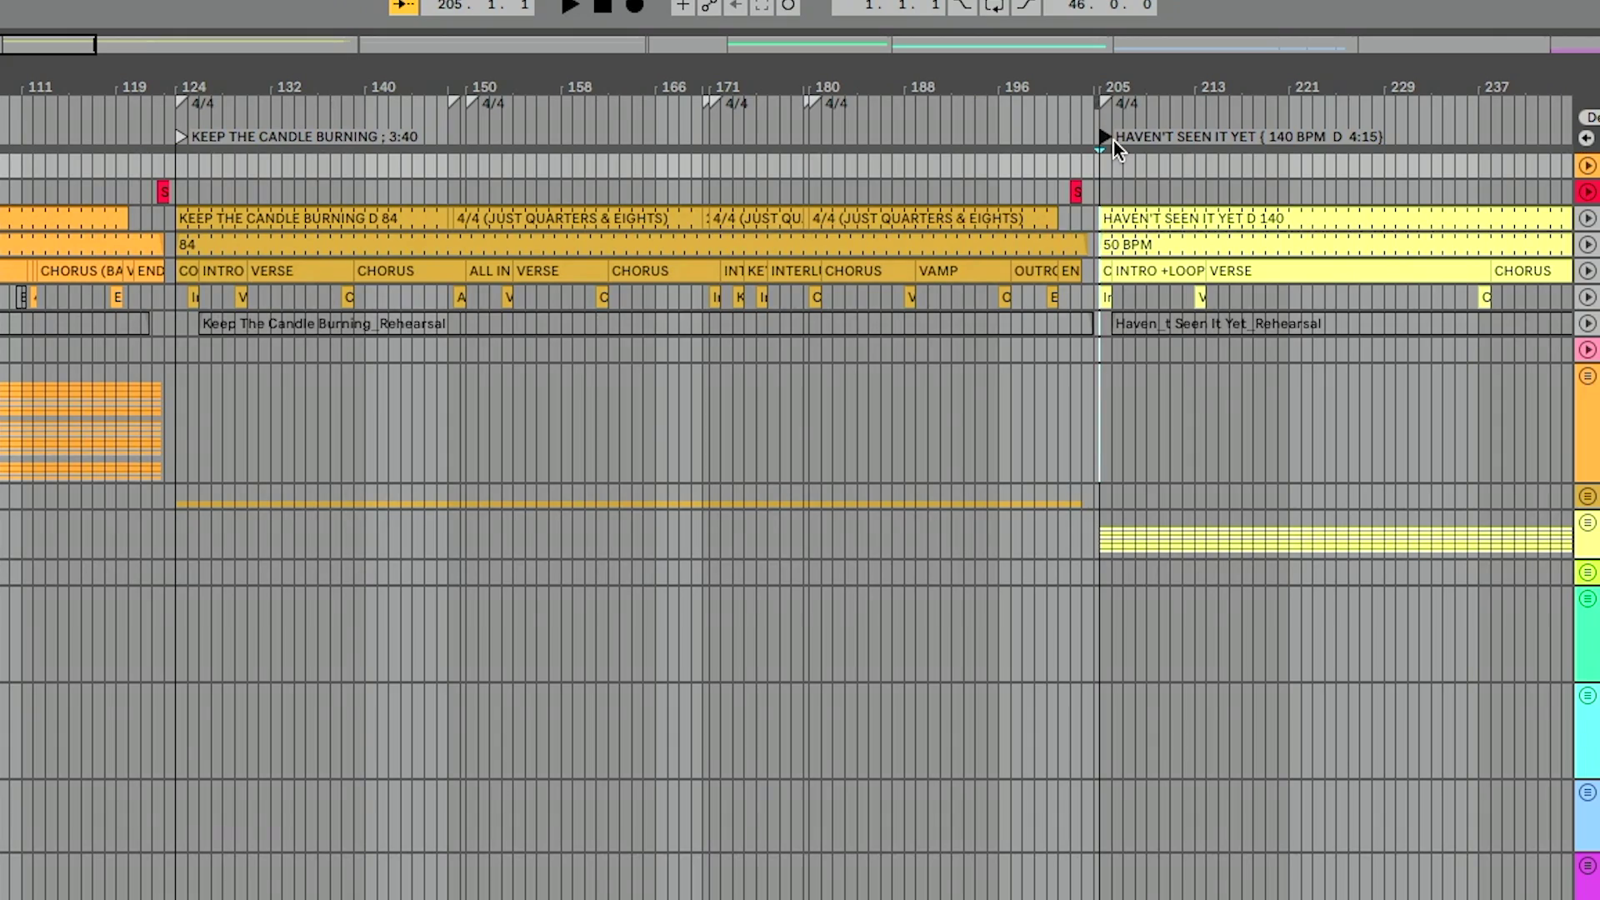
# Test the locator key mappings by jumping to RISE UP, HAVEN'T SEEN IT YET and KEEP THE CANDLE BURNING
pyautogui.press('1')
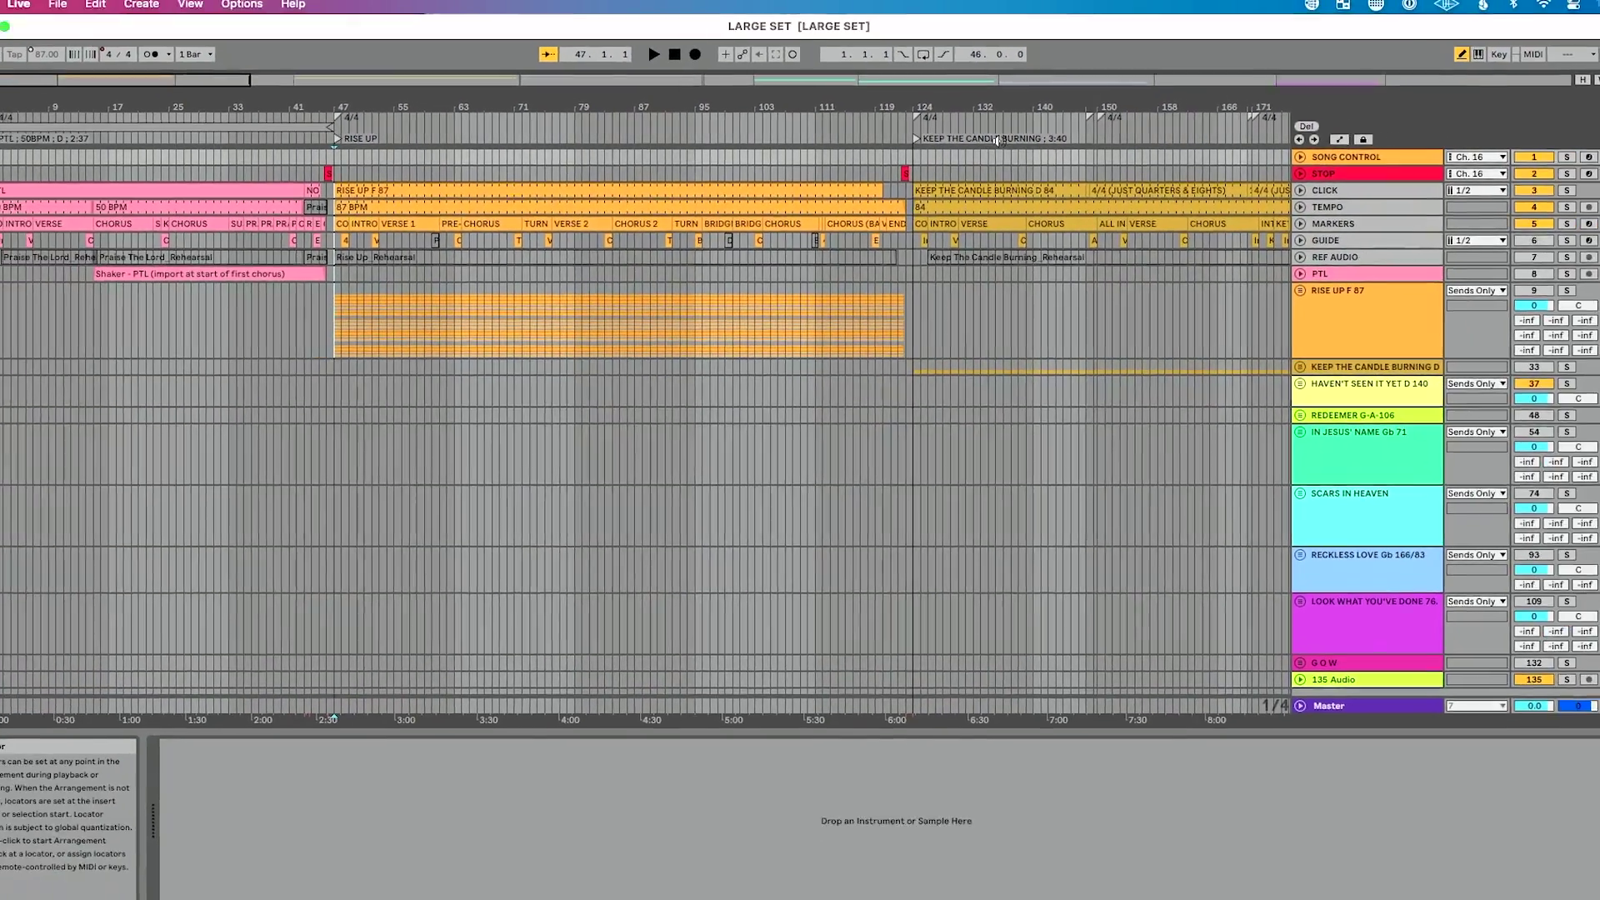
pyautogui.press('3')
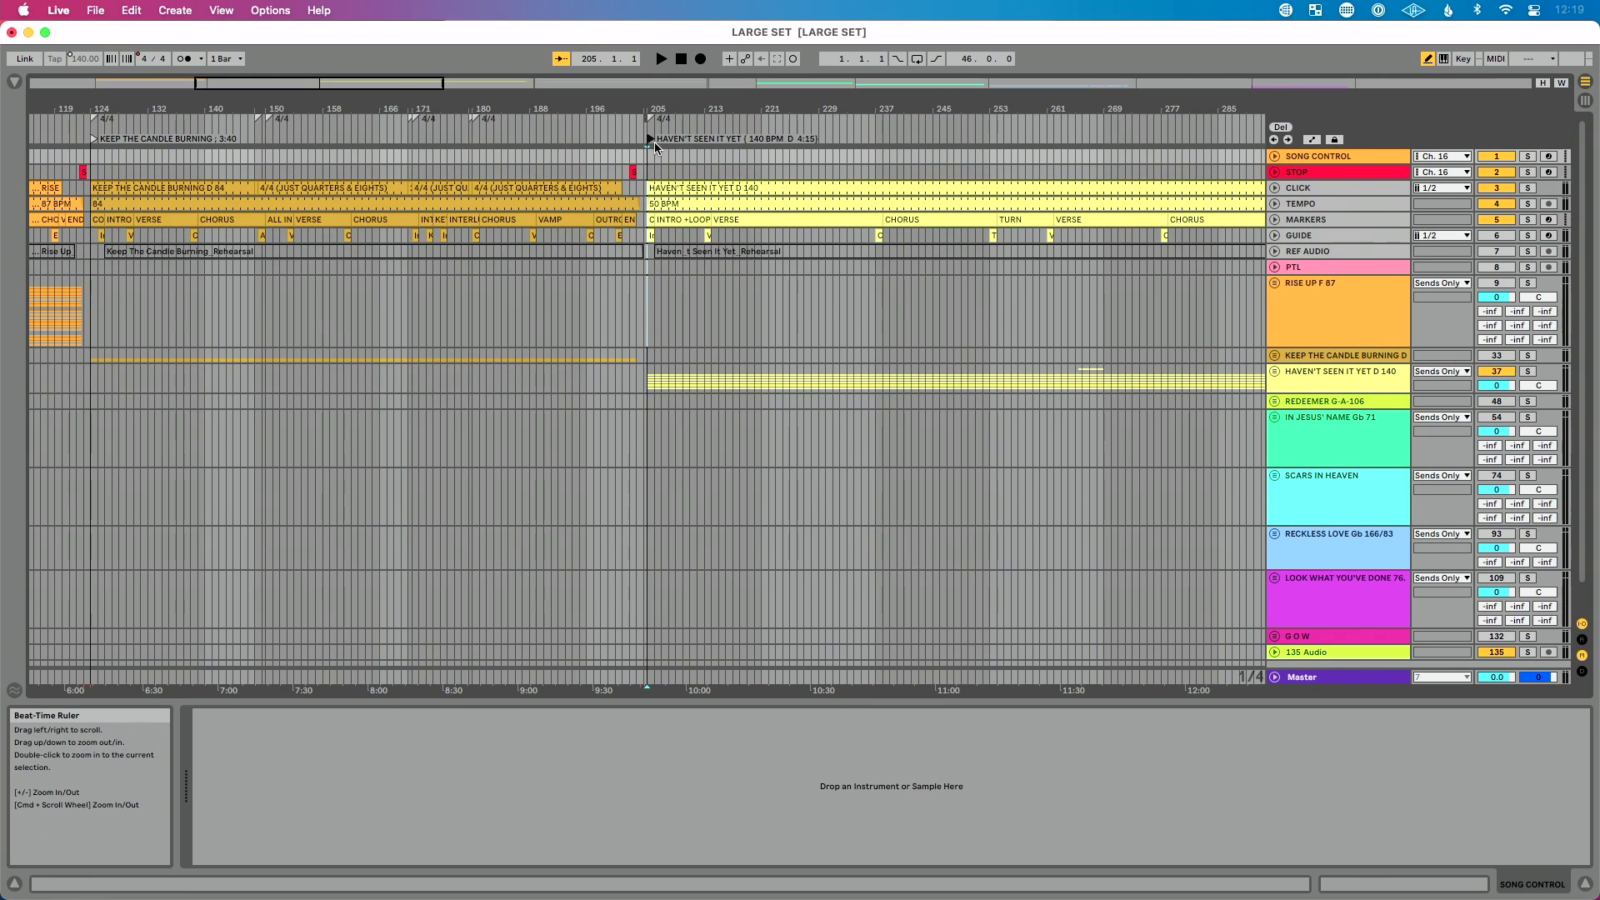
pyautogui.press('2')
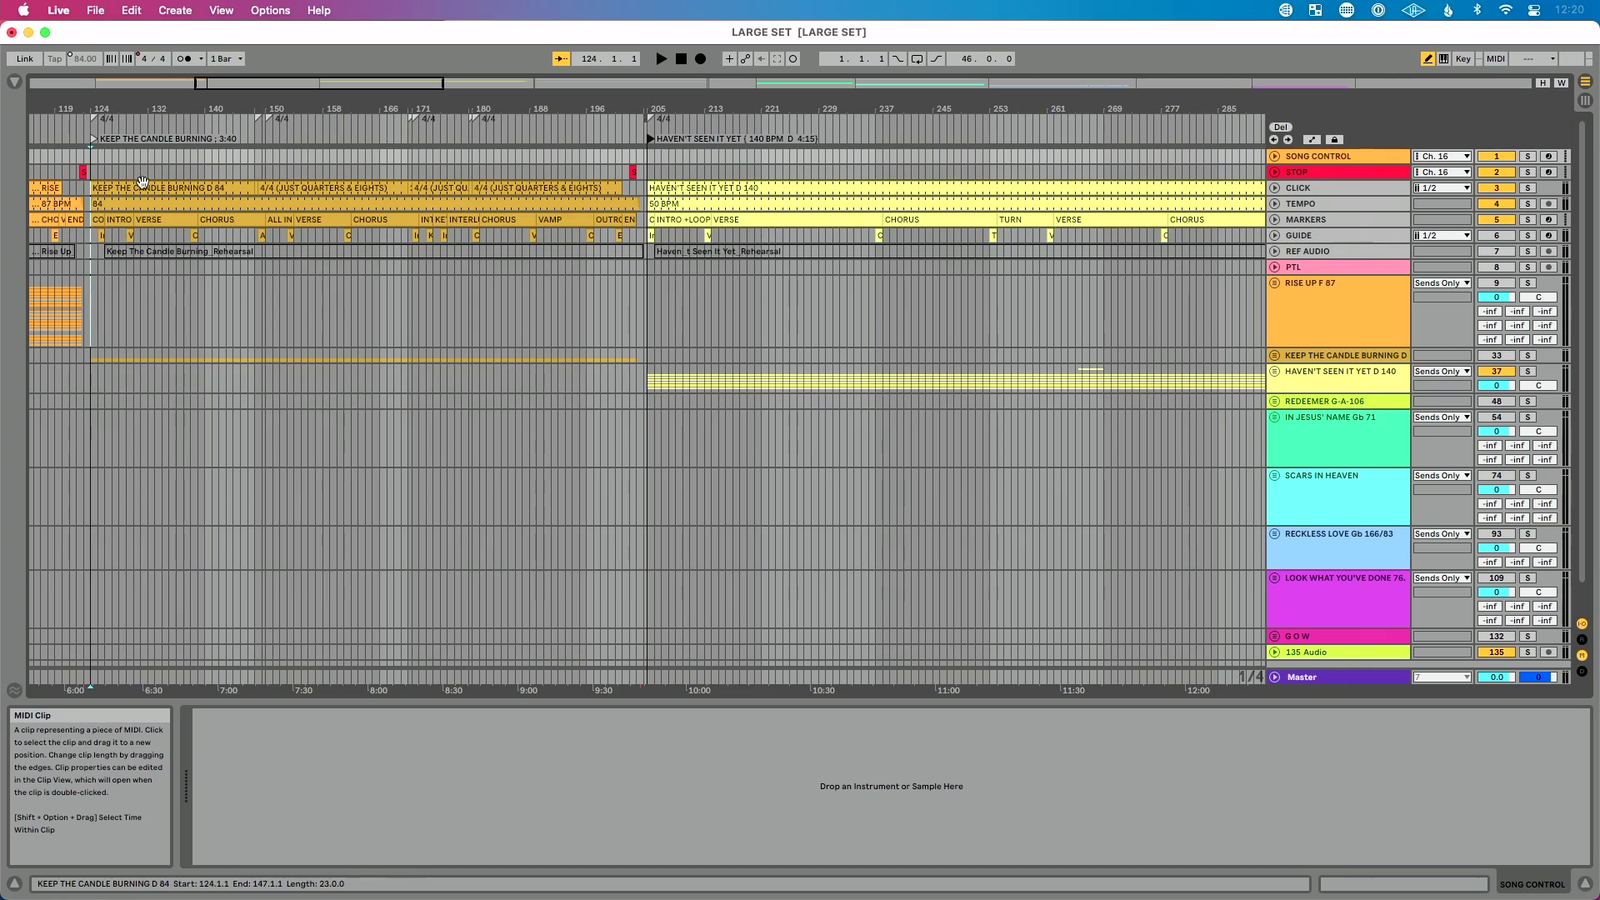
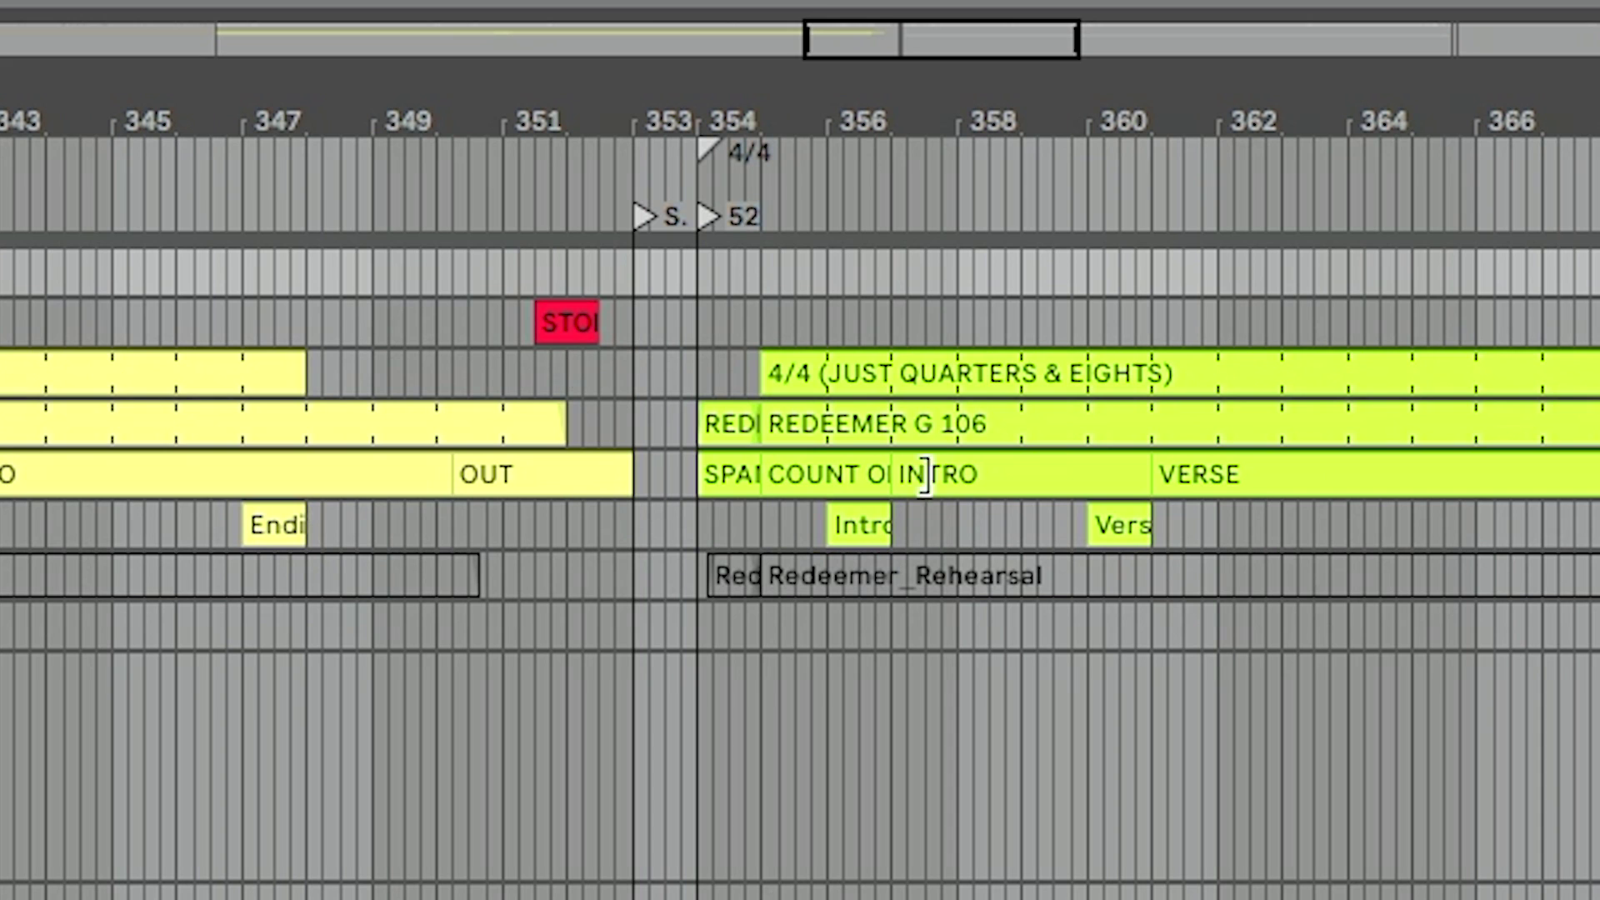
# Show the browser and collapse the SONG CONTROL track inside LARGE SET.als
pyautogui.hscroll(-5, 800, 500)
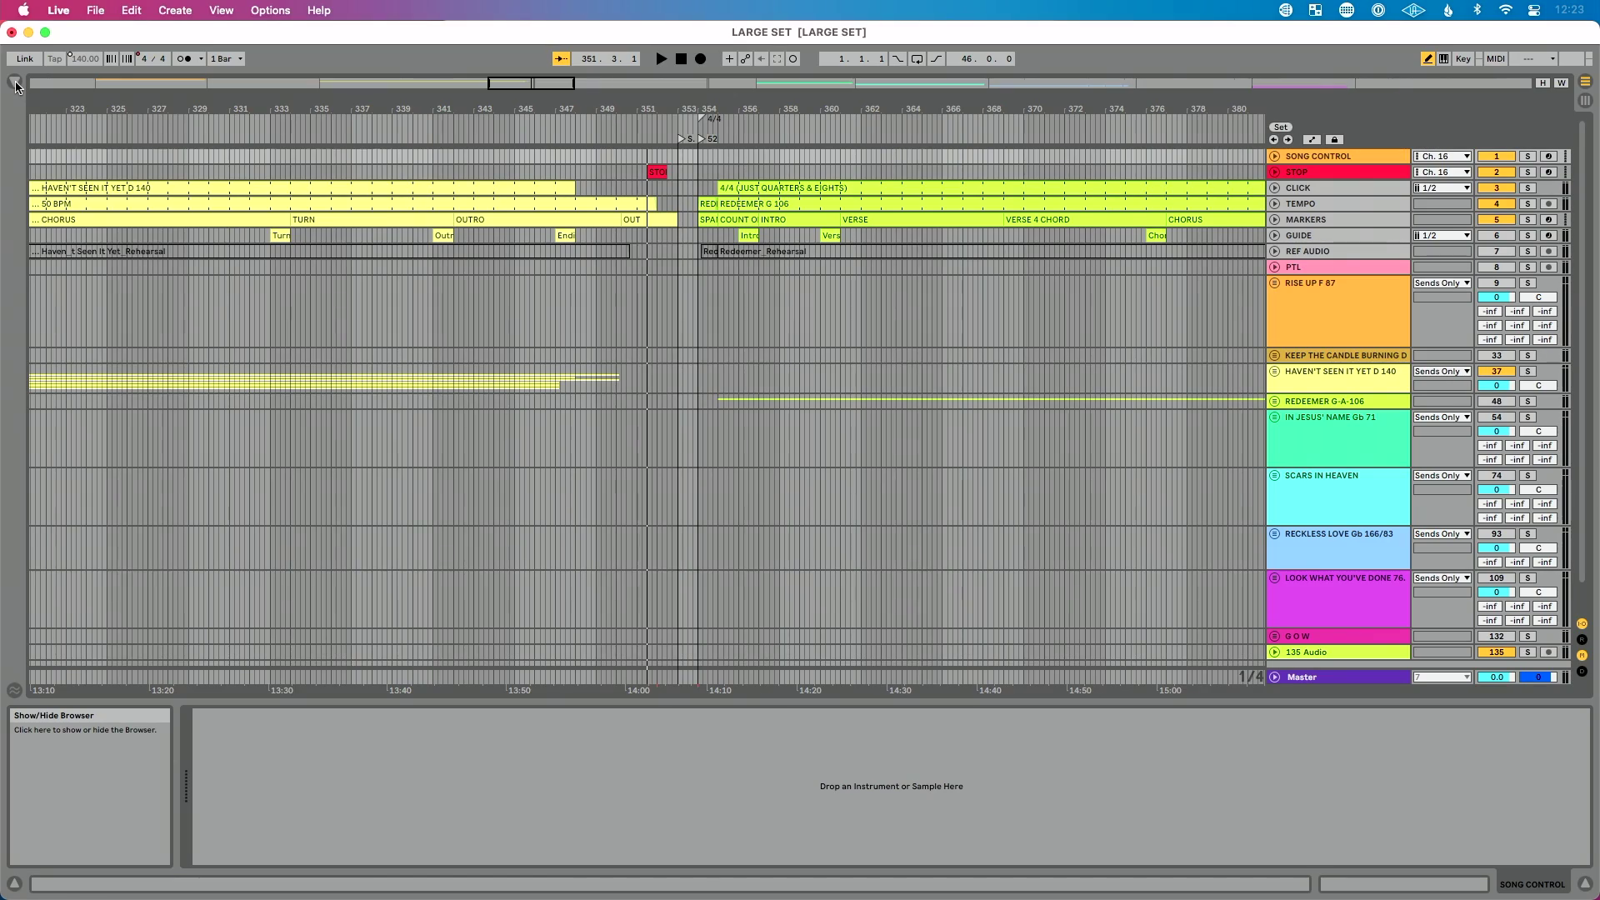
pyautogui.click(15, 81)
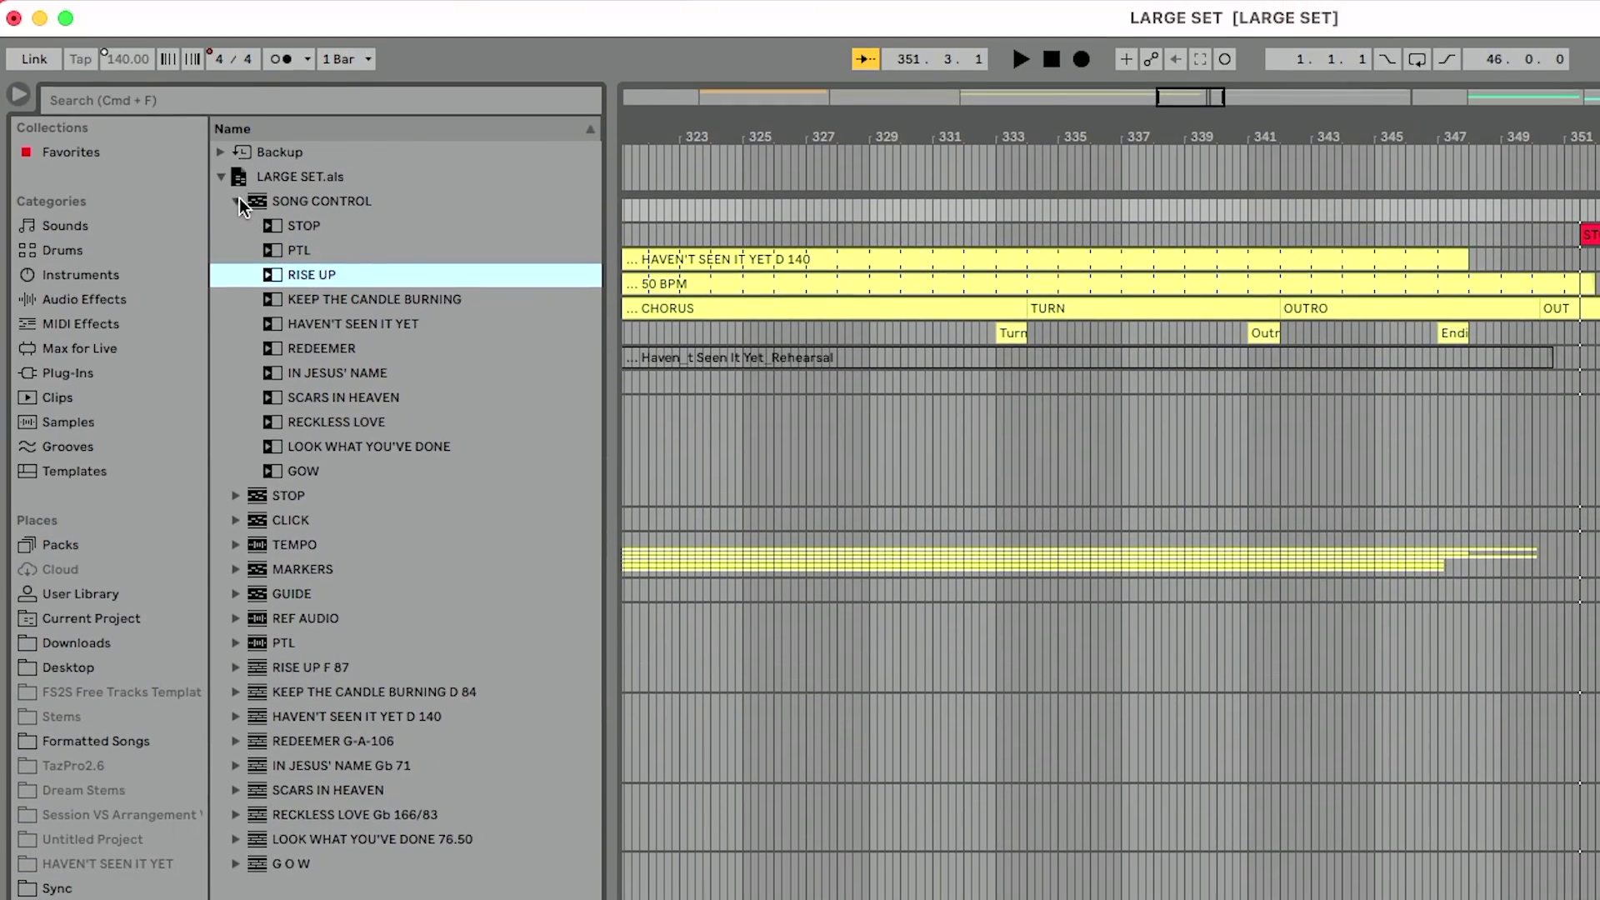
pyautogui.click(237, 177)
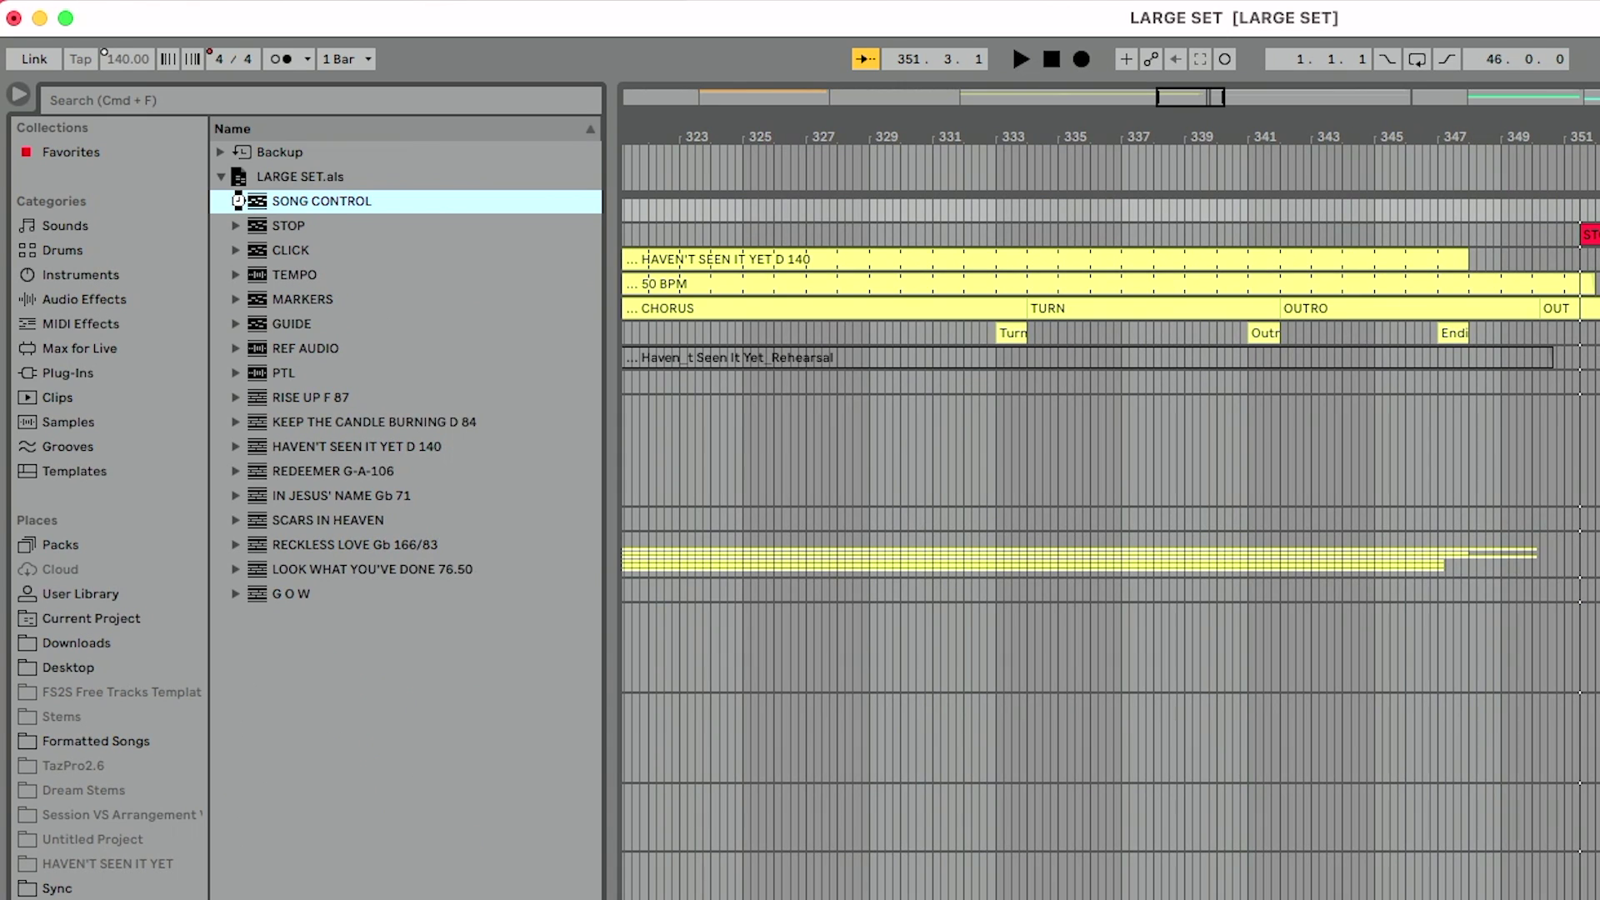
# Expand SONG CONTROL in the set's browser contents and place its RISE UP clip on the SONG CONTROL track at 45.4.1, aligned with the STOP clip
pyautogui.click(236, 201)
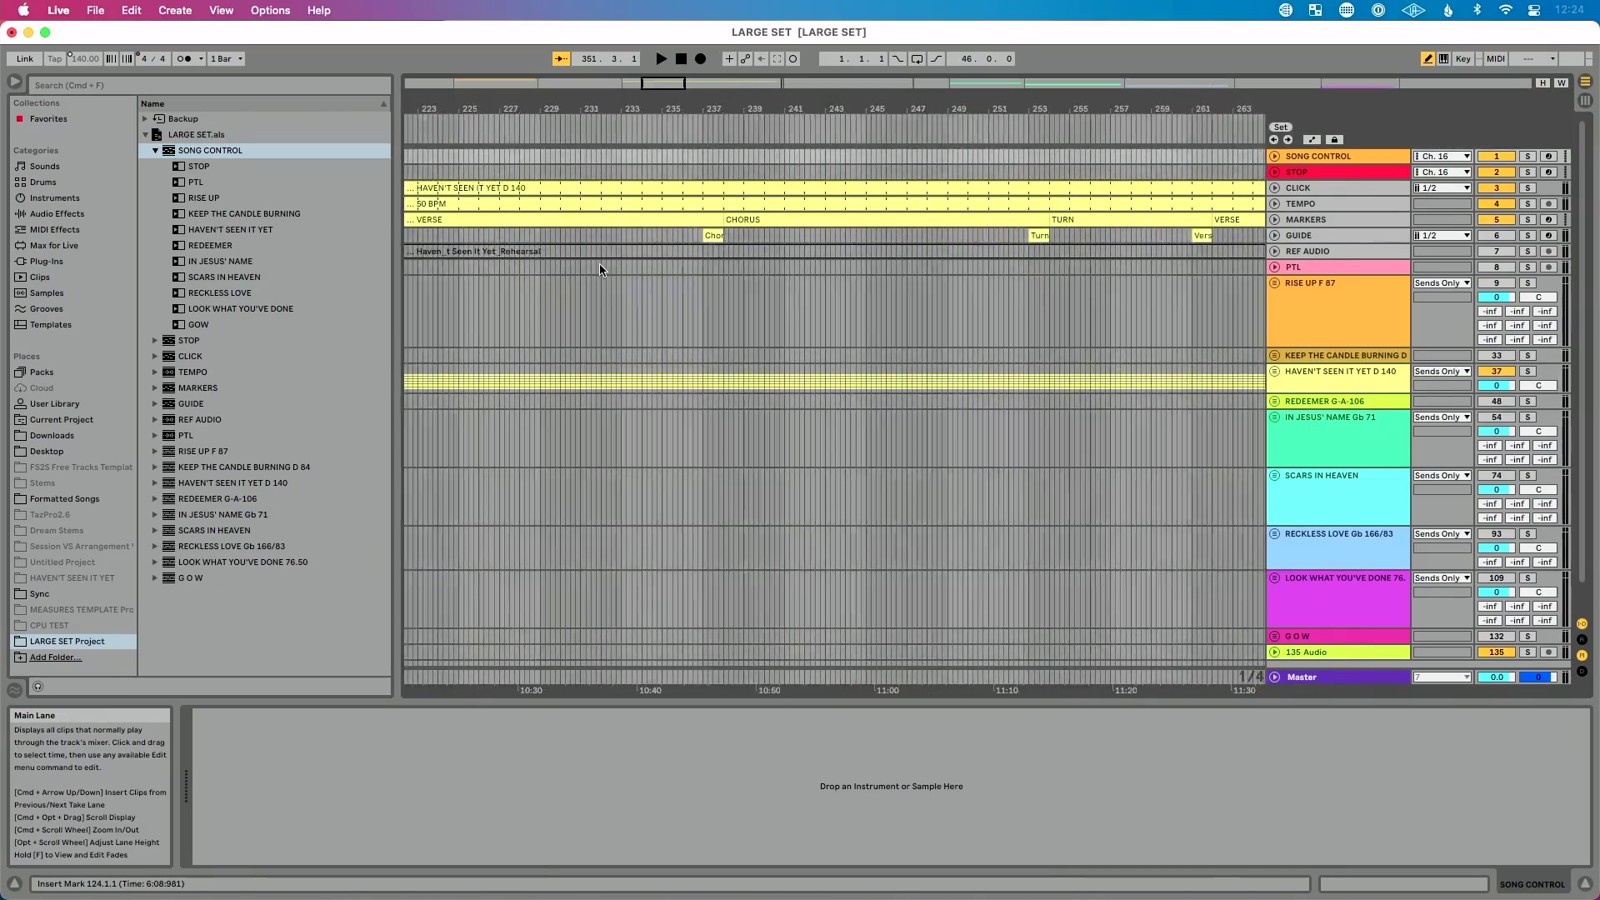
pyautogui.scroll(-10, 599, 264)
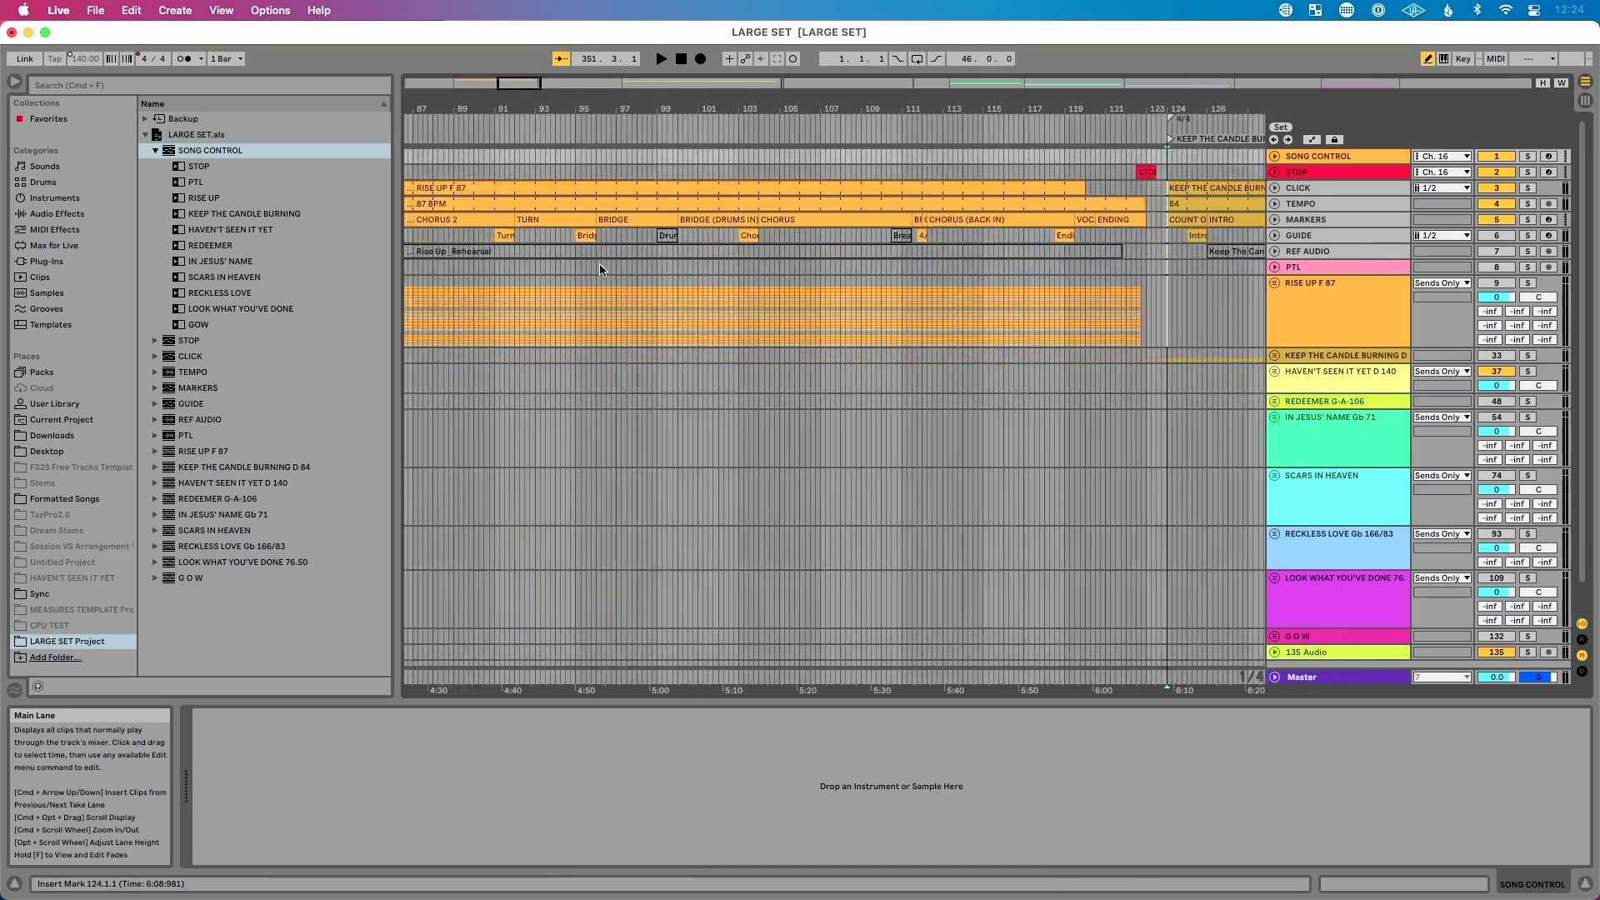
pyautogui.moveTo(437, 105); pyautogui.dragTo(683, 106)
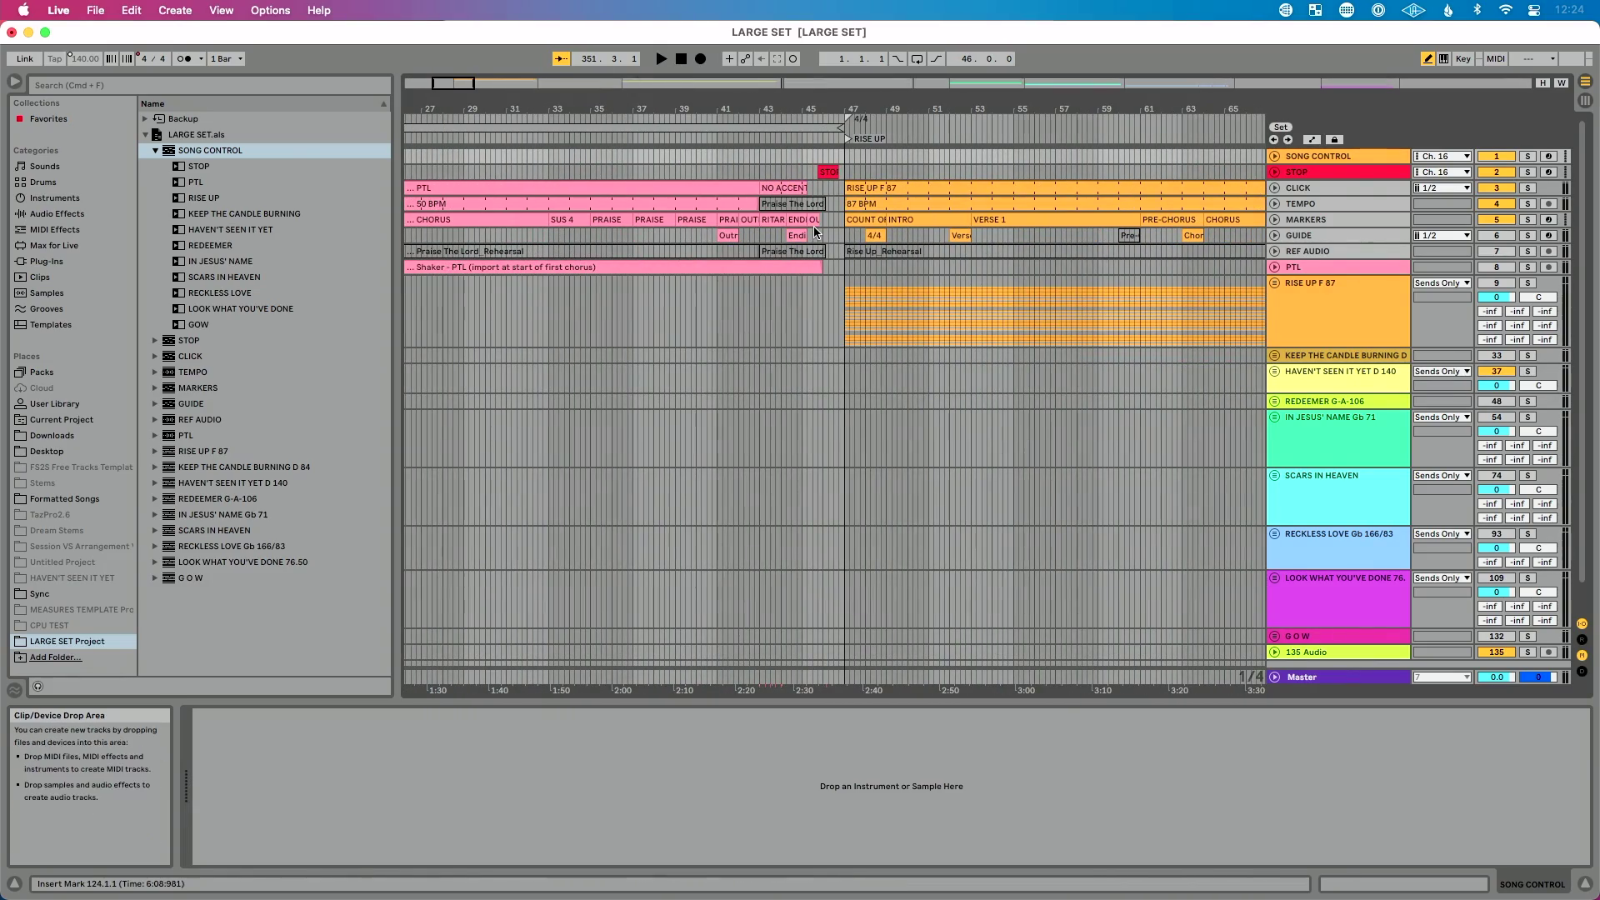
pyautogui.moveTo(828, 108); pyautogui.dragTo(828, 154)
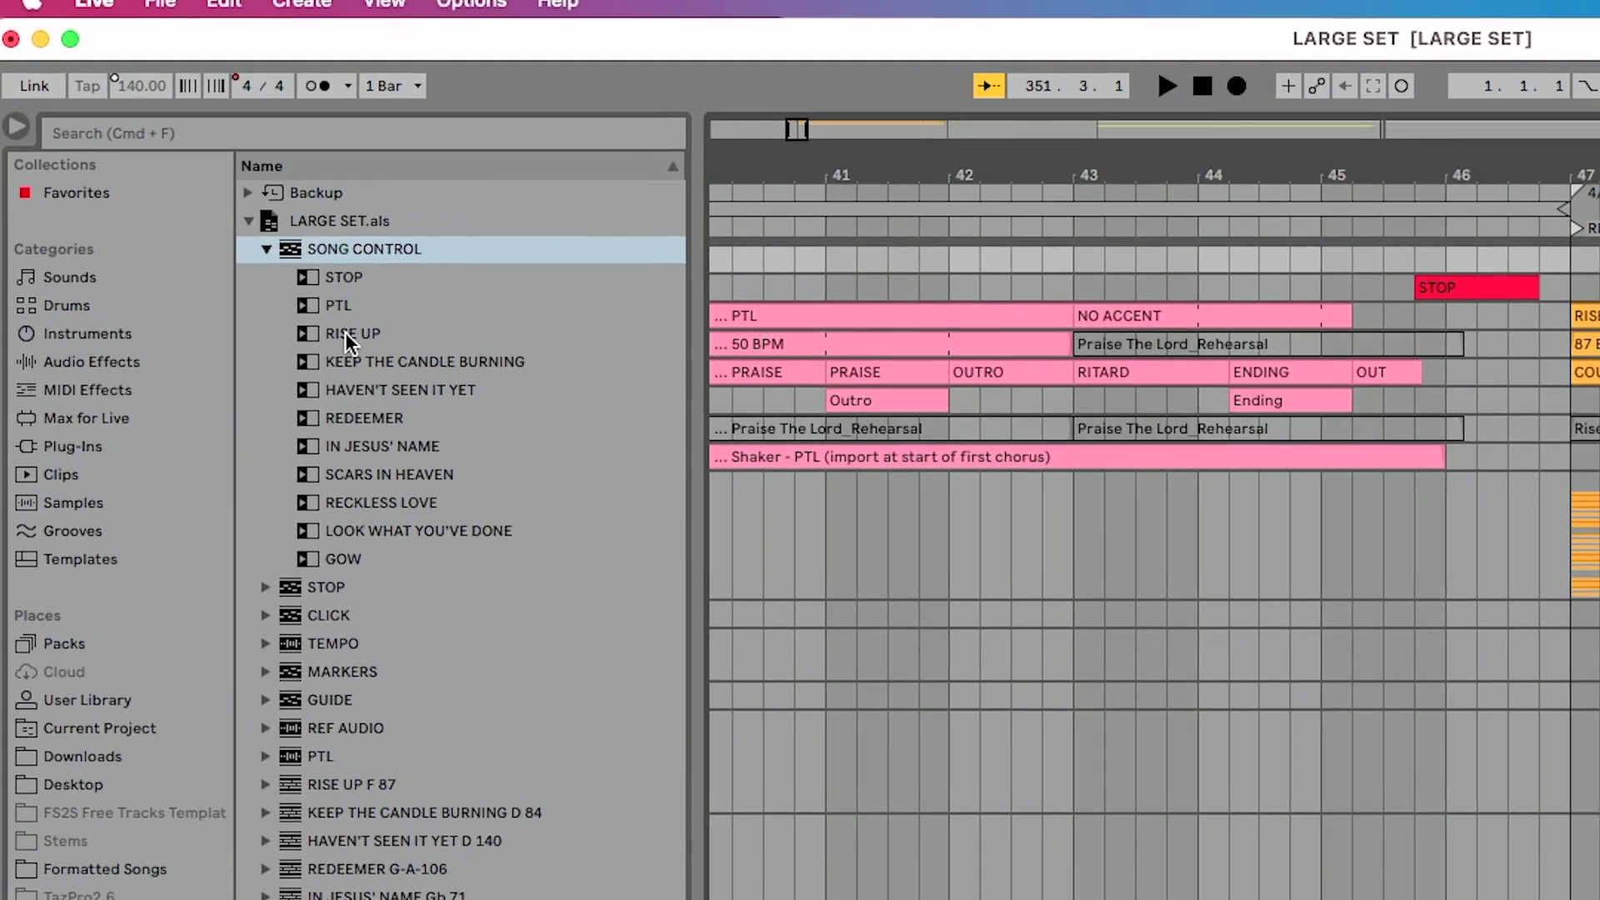
pyautogui.click(200, 197)
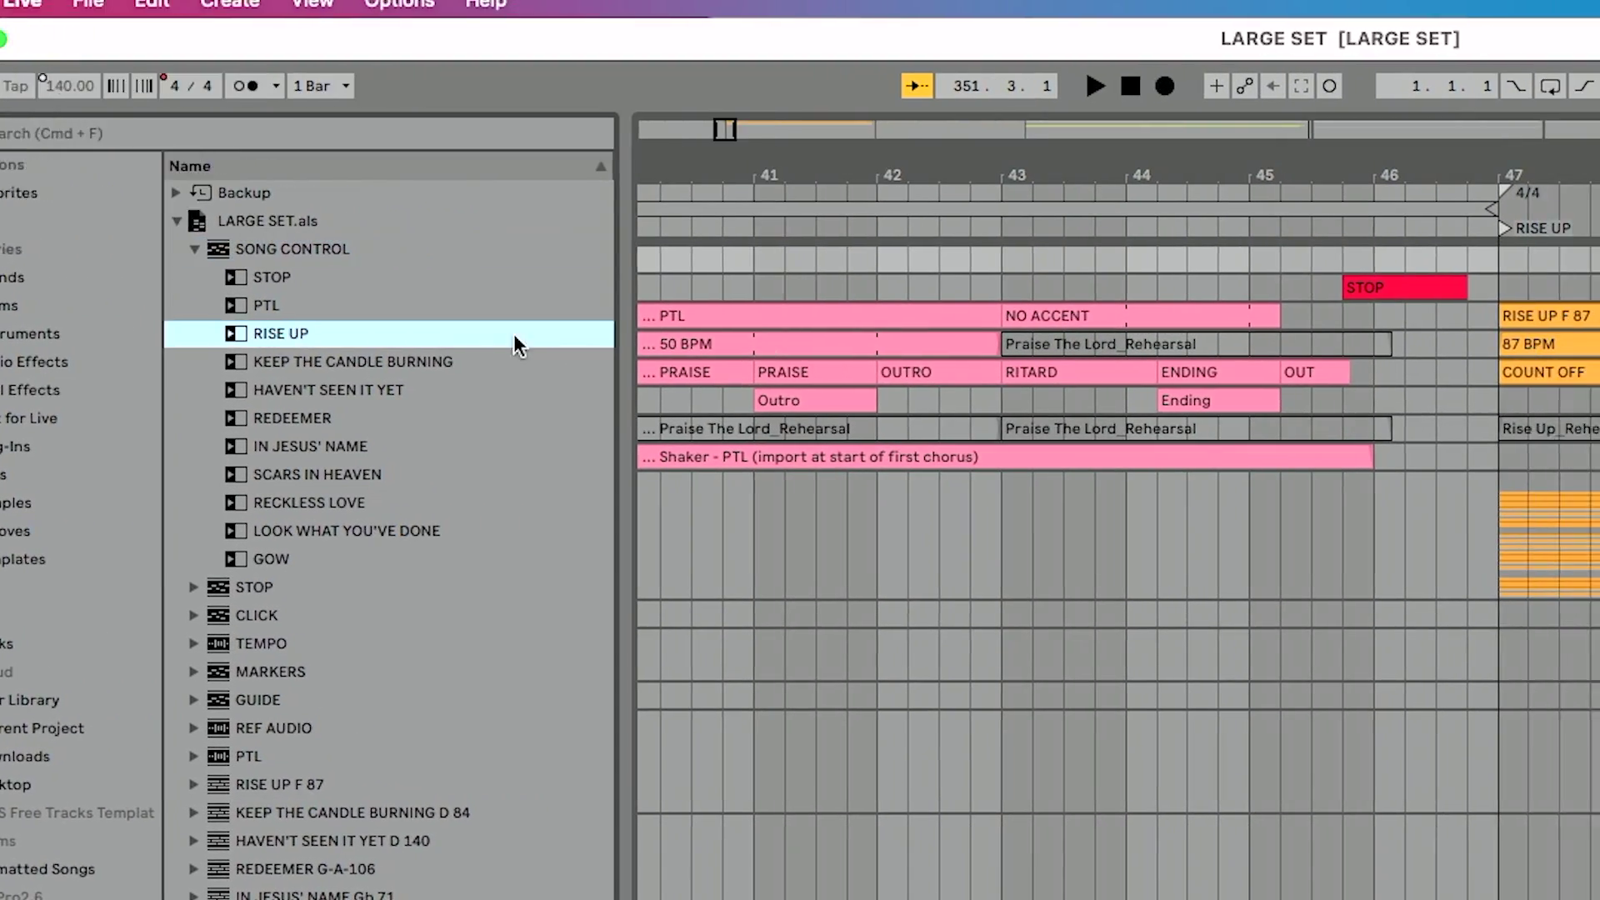
pyautogui.moveTo(961, 263); pyautogui.dragTo(956, 262)
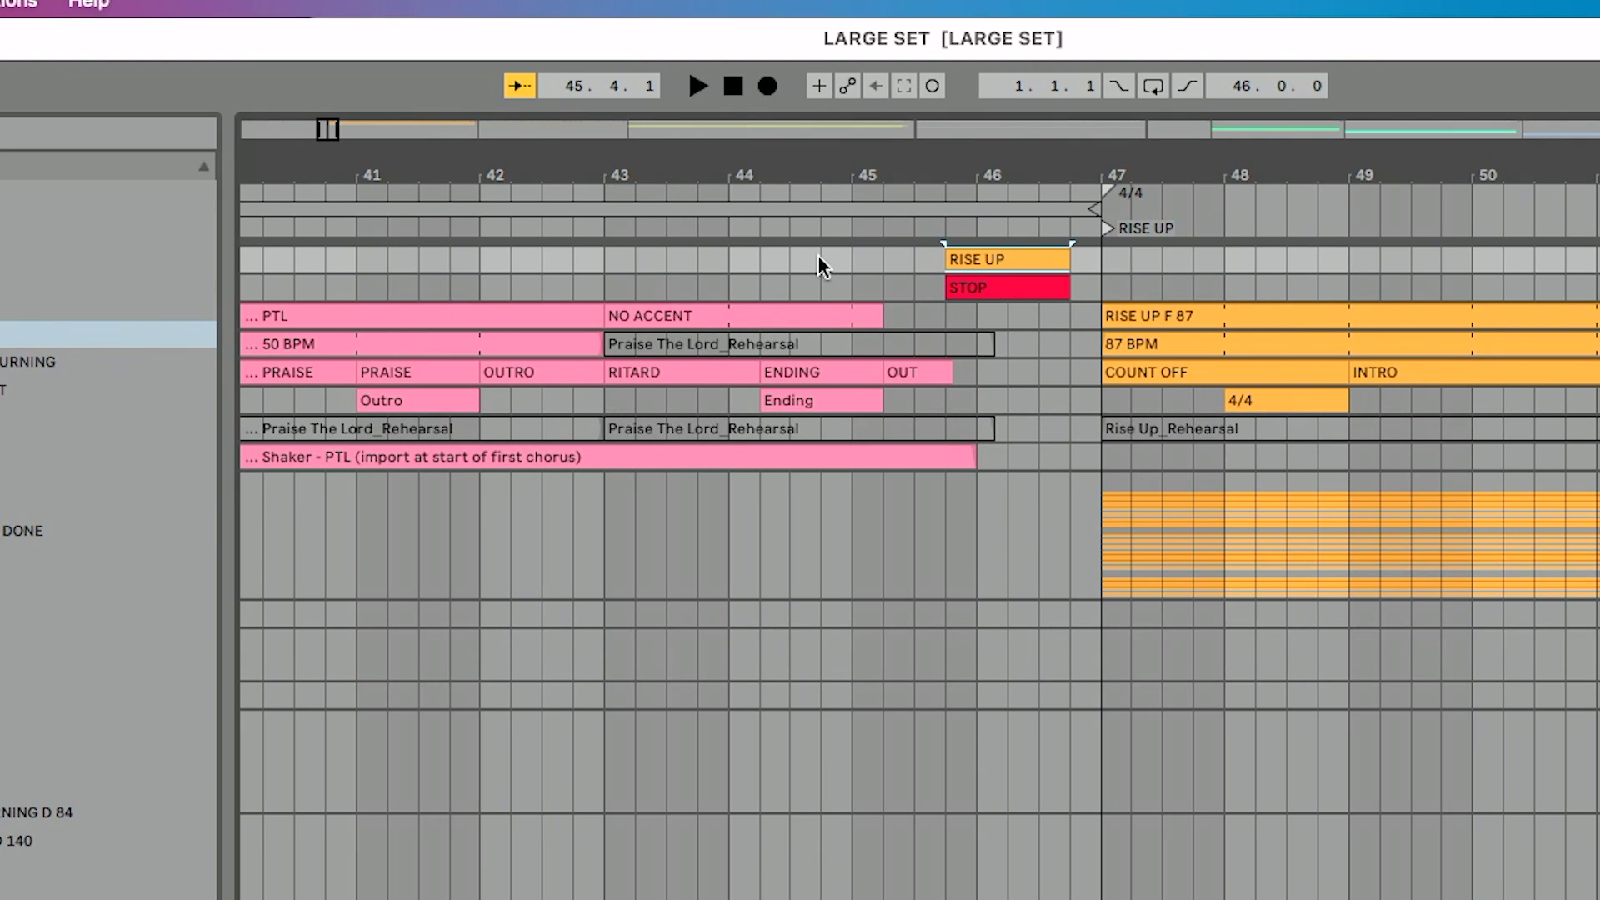
# Place the LOOK WHAT YOU'VE DONE clip on the SONG CONTROL track, aligned with the STOP clip at the end of RISE UP near bar 122
pyautogui.click(819, 221)
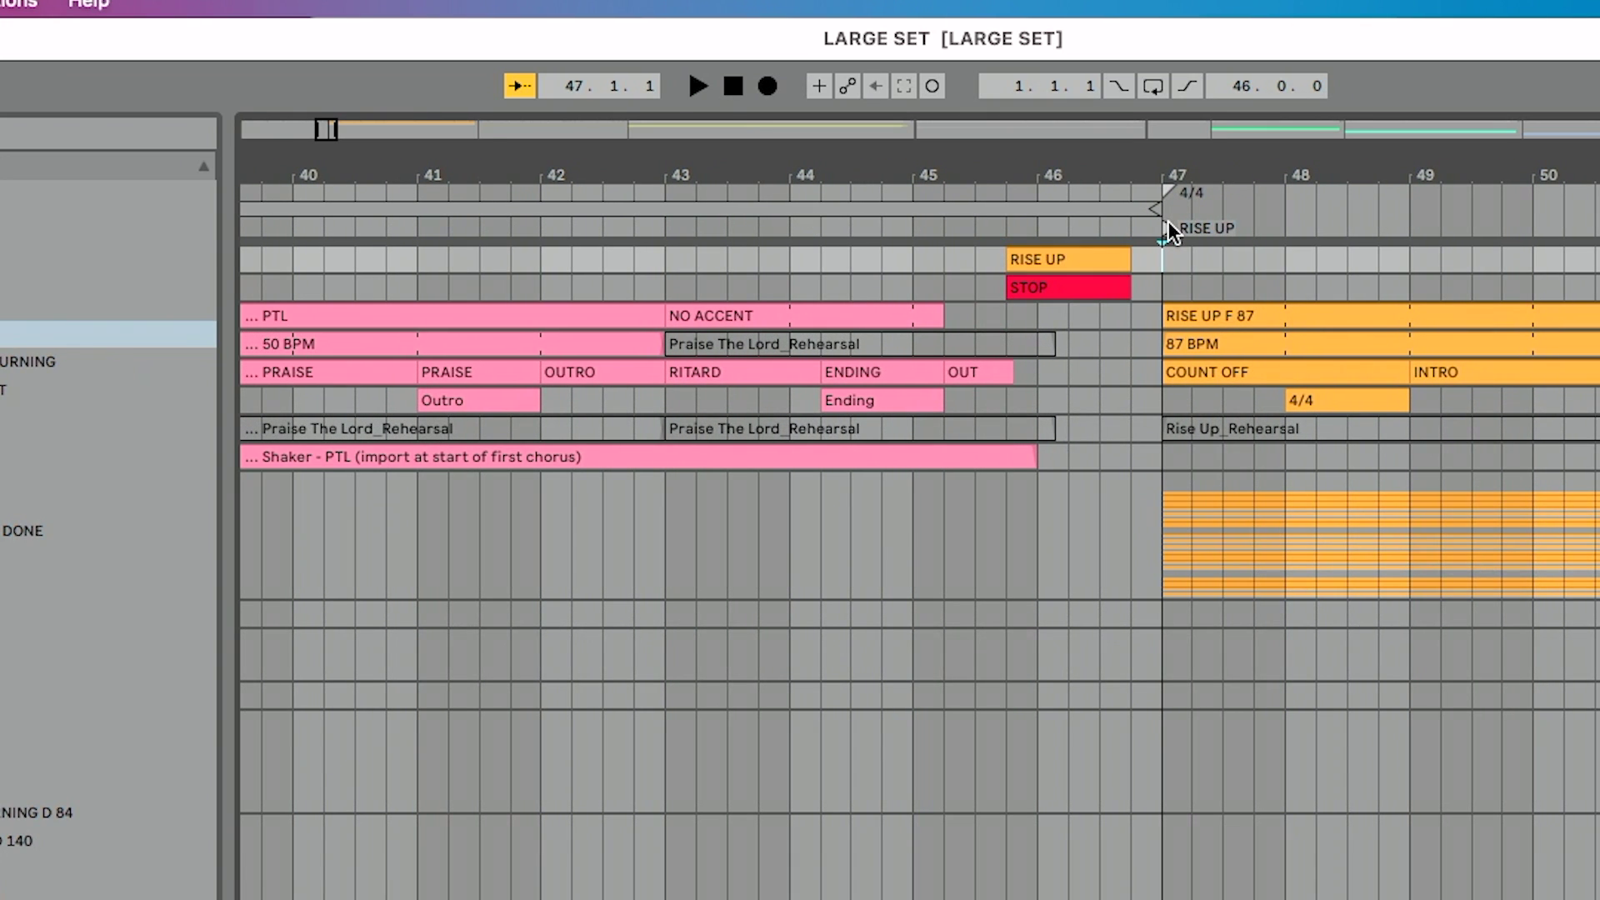
pyautogui.hscroll(10, 1315, 335)
pyautogui.hscroll(20, 1315, 335)
pyautogui.hscroll(7, 1315, 335)
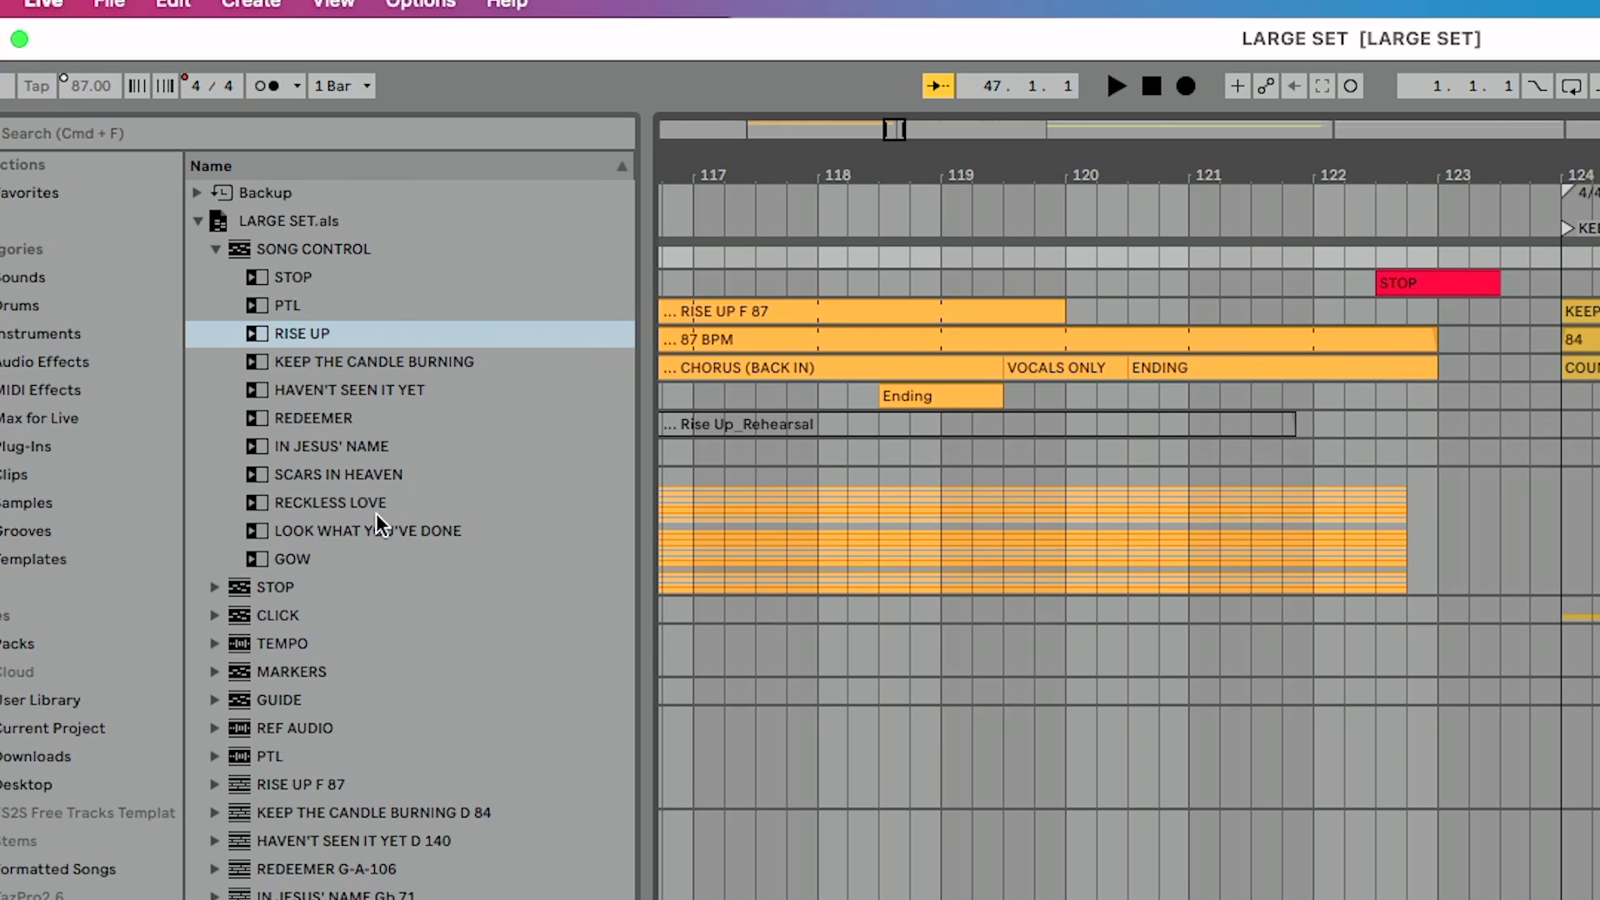
pyautogui.click(364, 534)
pyautogui.moveTo(1387, 258); pyautogui.dragTo(1385, 257)
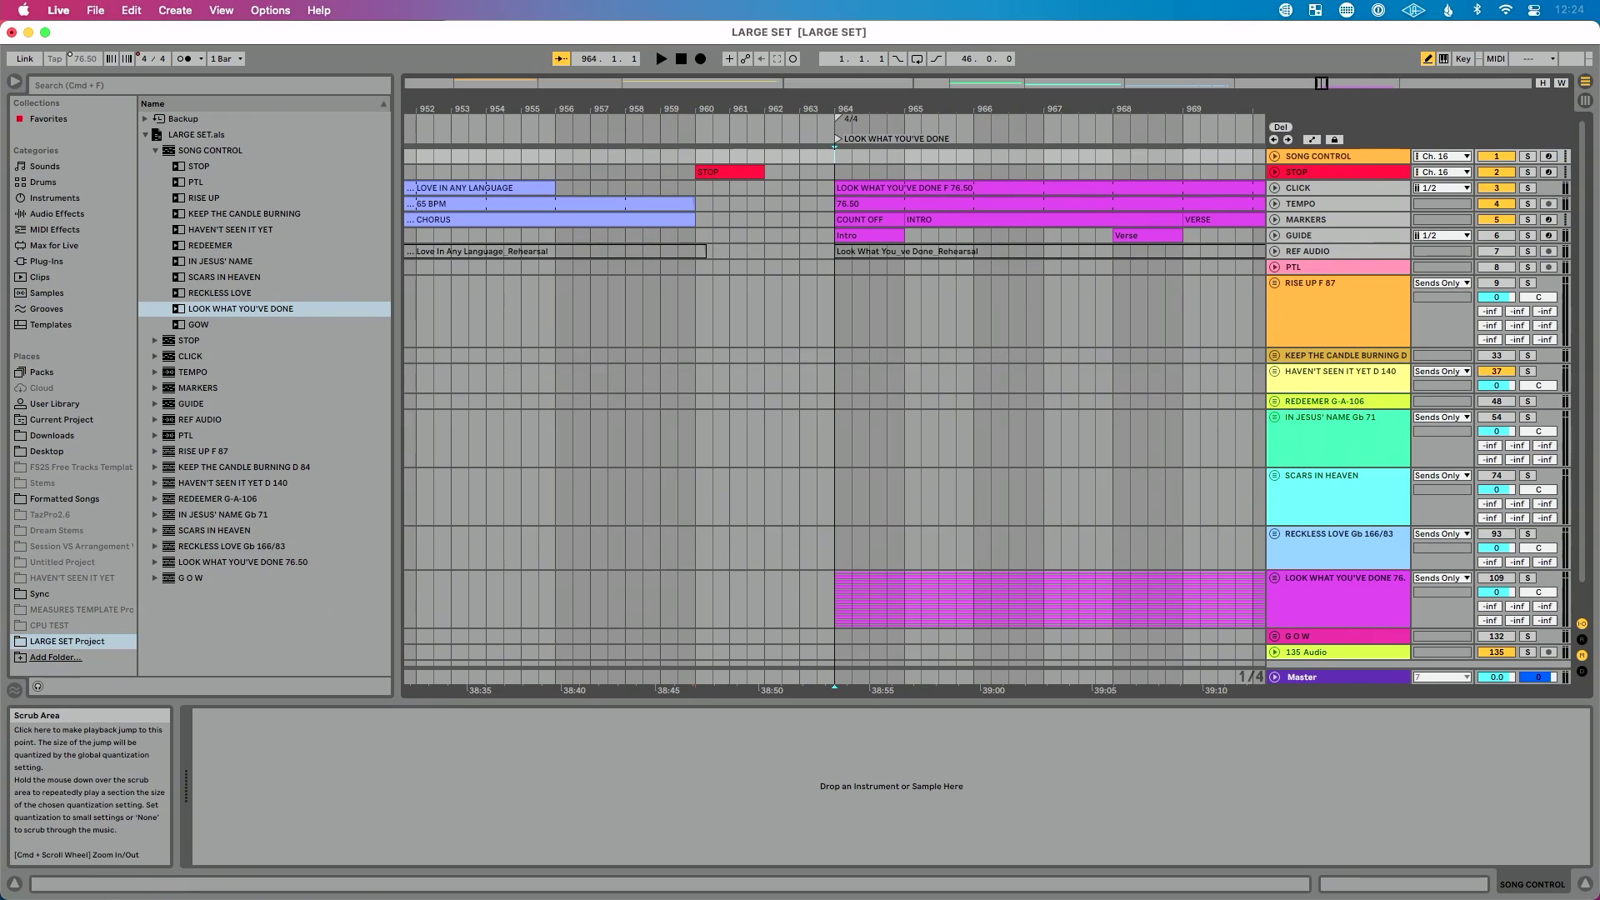
# Place the PTL clip on the SONG CONTROL track at bar 1032, aligned with the STOP clip after LOOK WHAT YOU'VE DONE
pyautogui.click(859, 155)
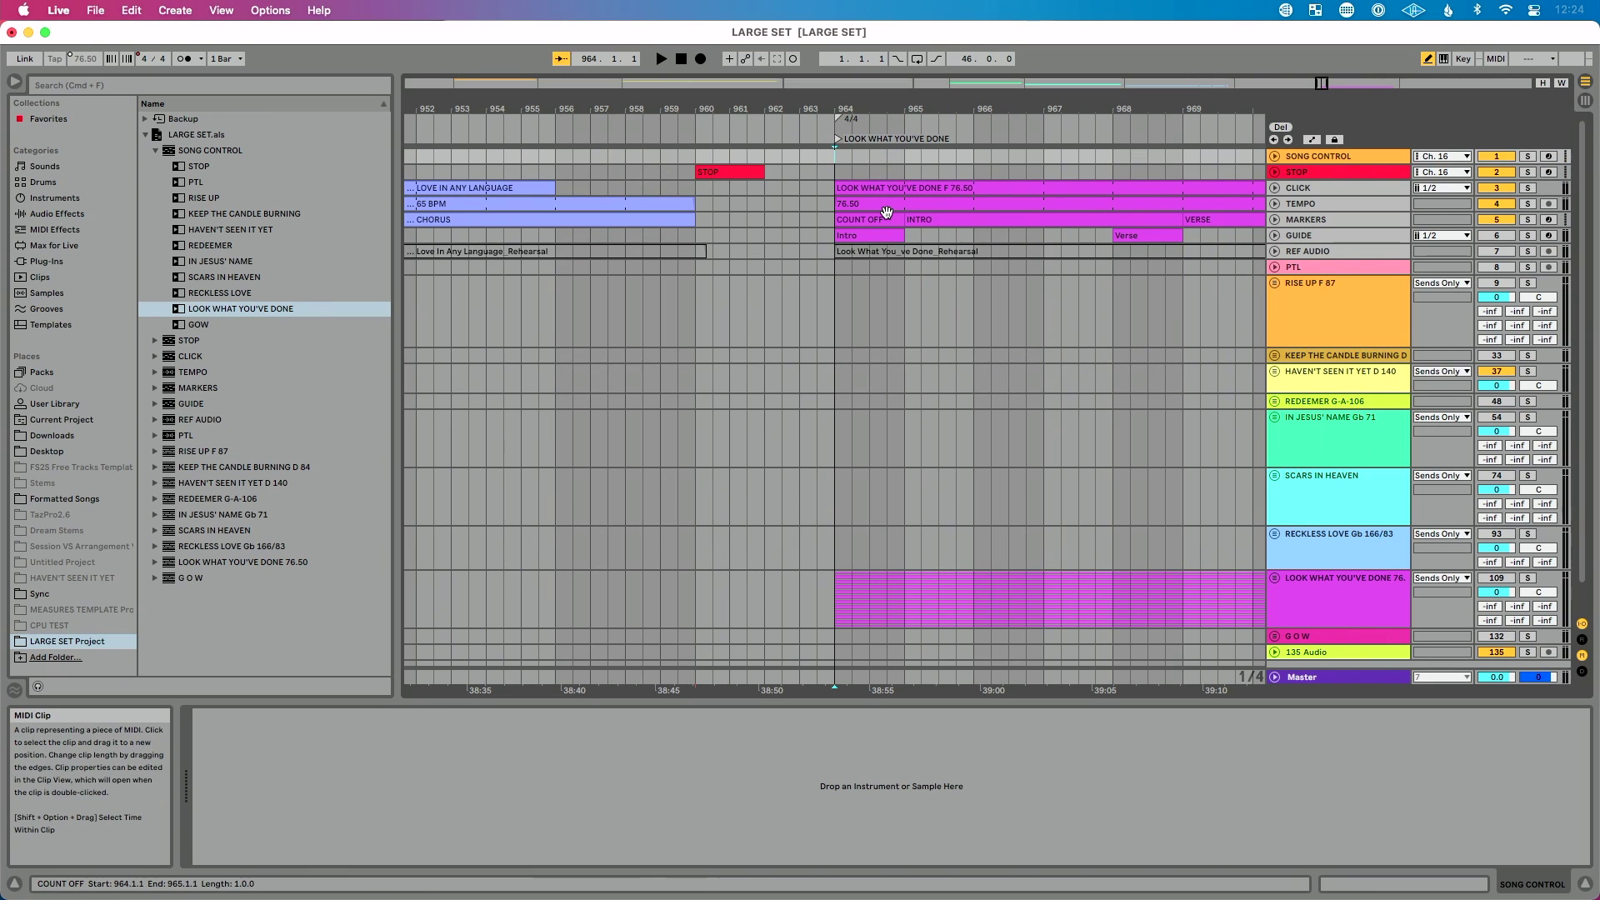
pyautogui.hscroll(20, 887, 212)
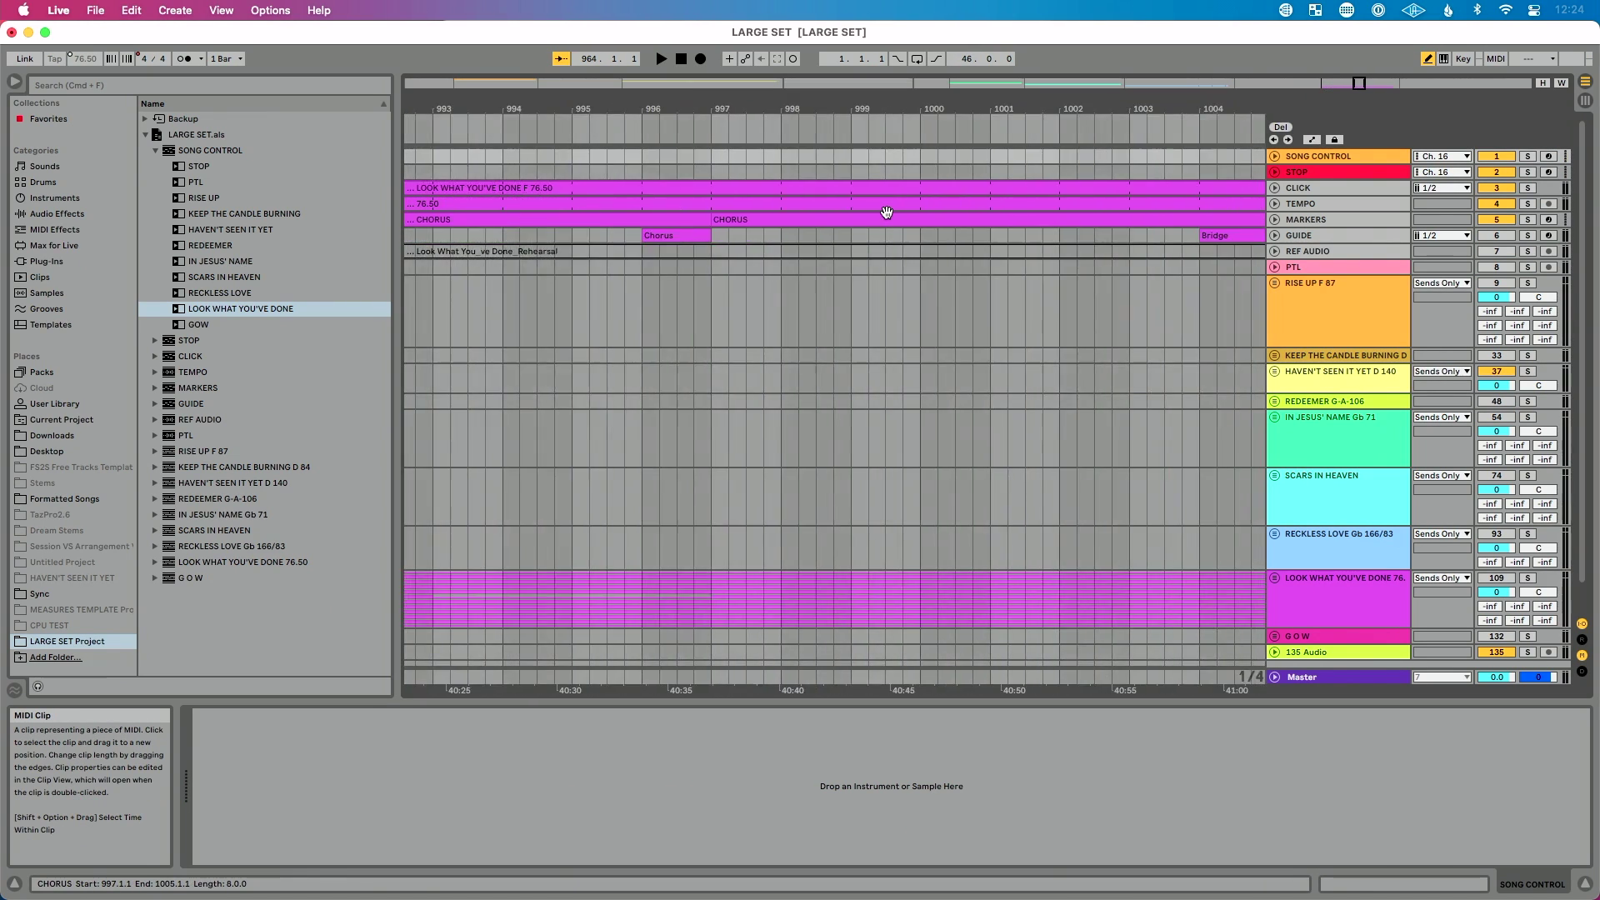
pyautogui.hscroll(10, 887, 212)
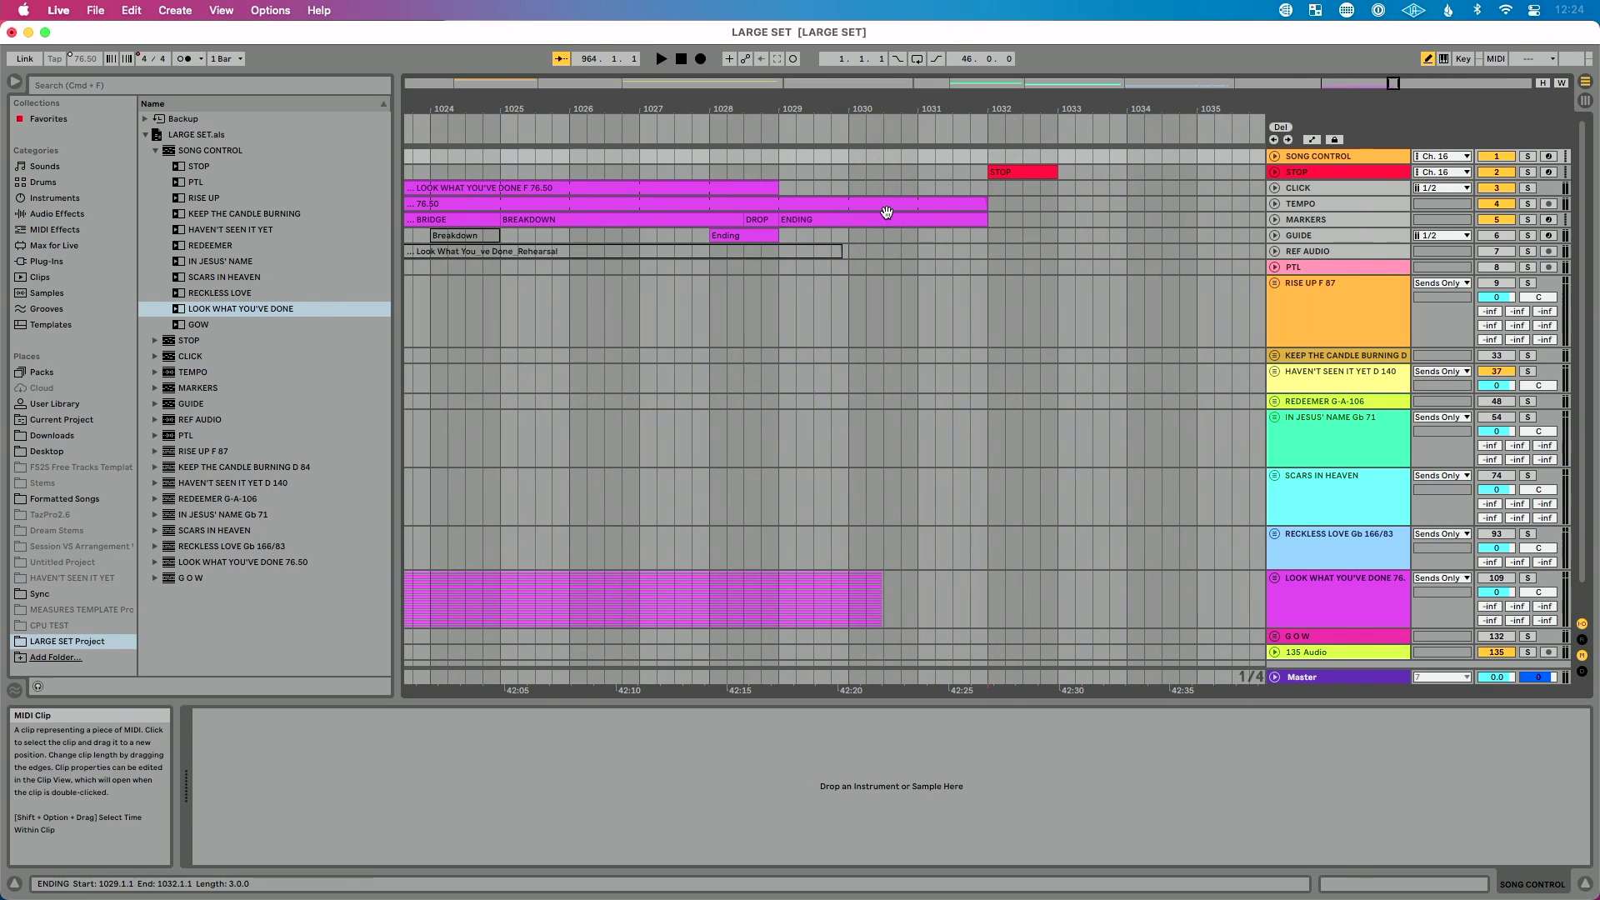
pyautogui.click(185, 183)
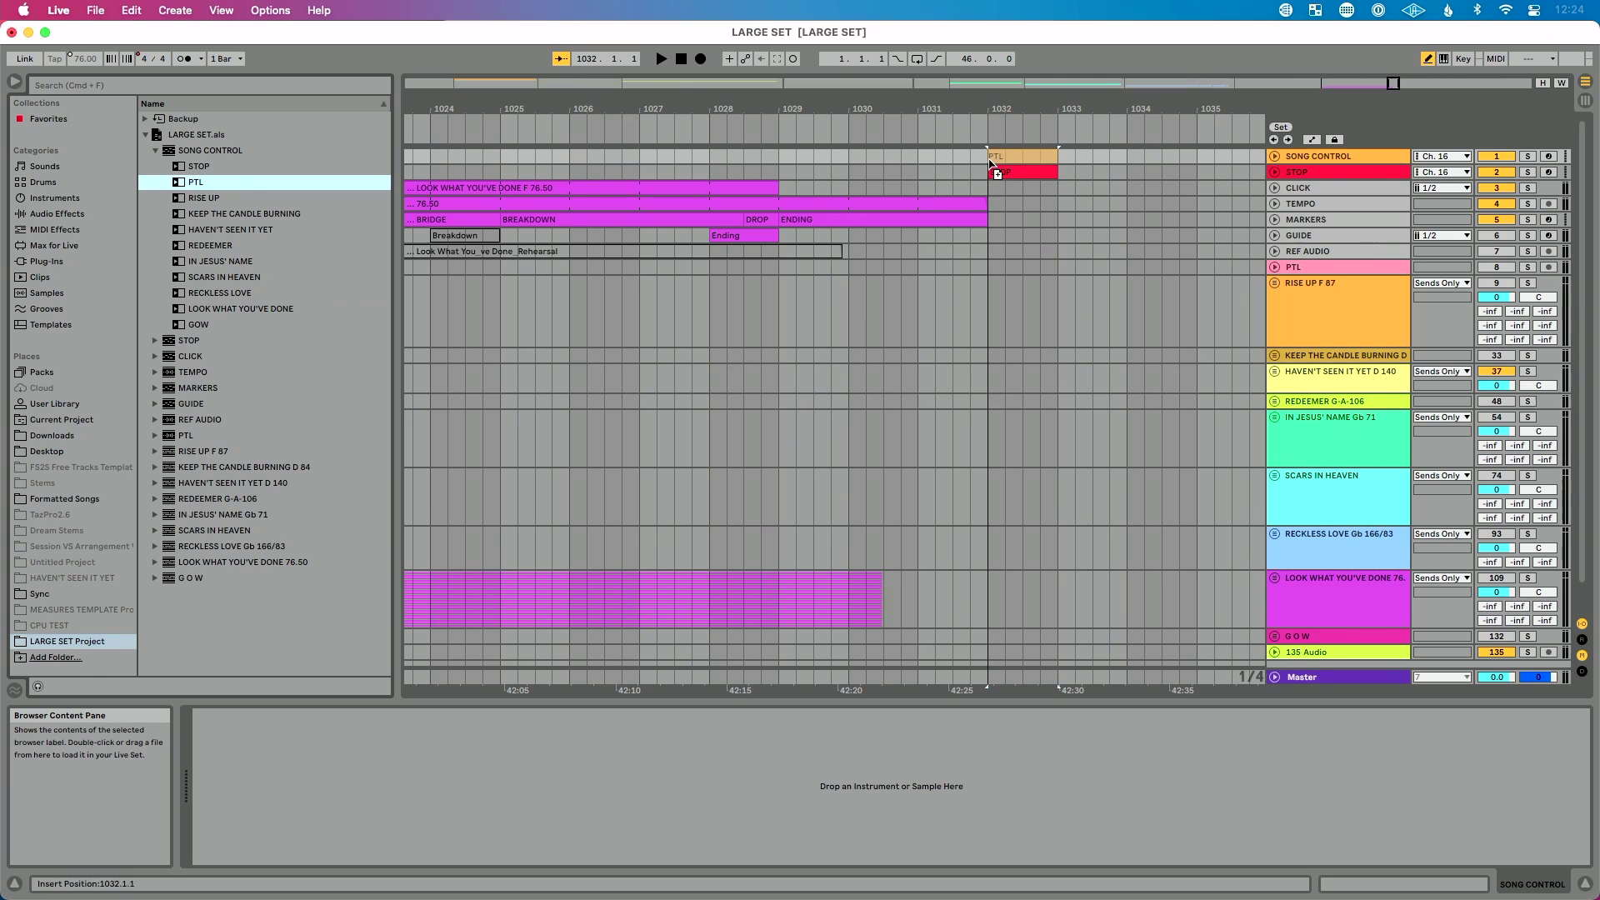
pyautogui.moveTo(992, 165); pyautogui.dragTo(992, 167)
# Go to the start of the set and check the PTL locator's MIDI note assignment in MIDI mapping mode
pyautogui.press('Home')
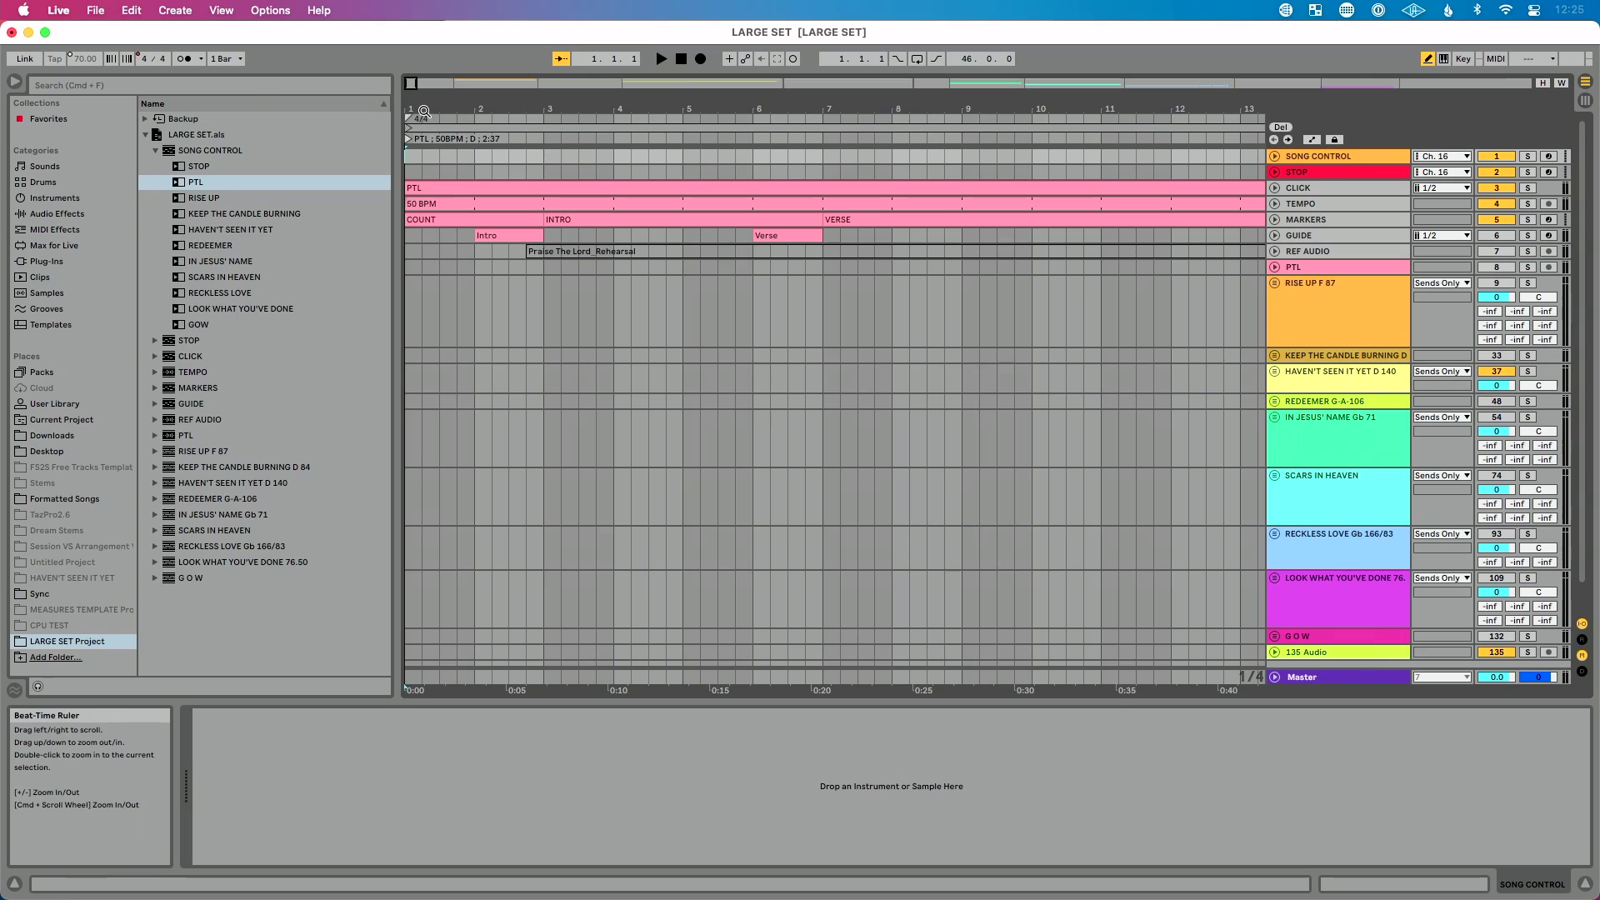
pyautogui.press('super+m')
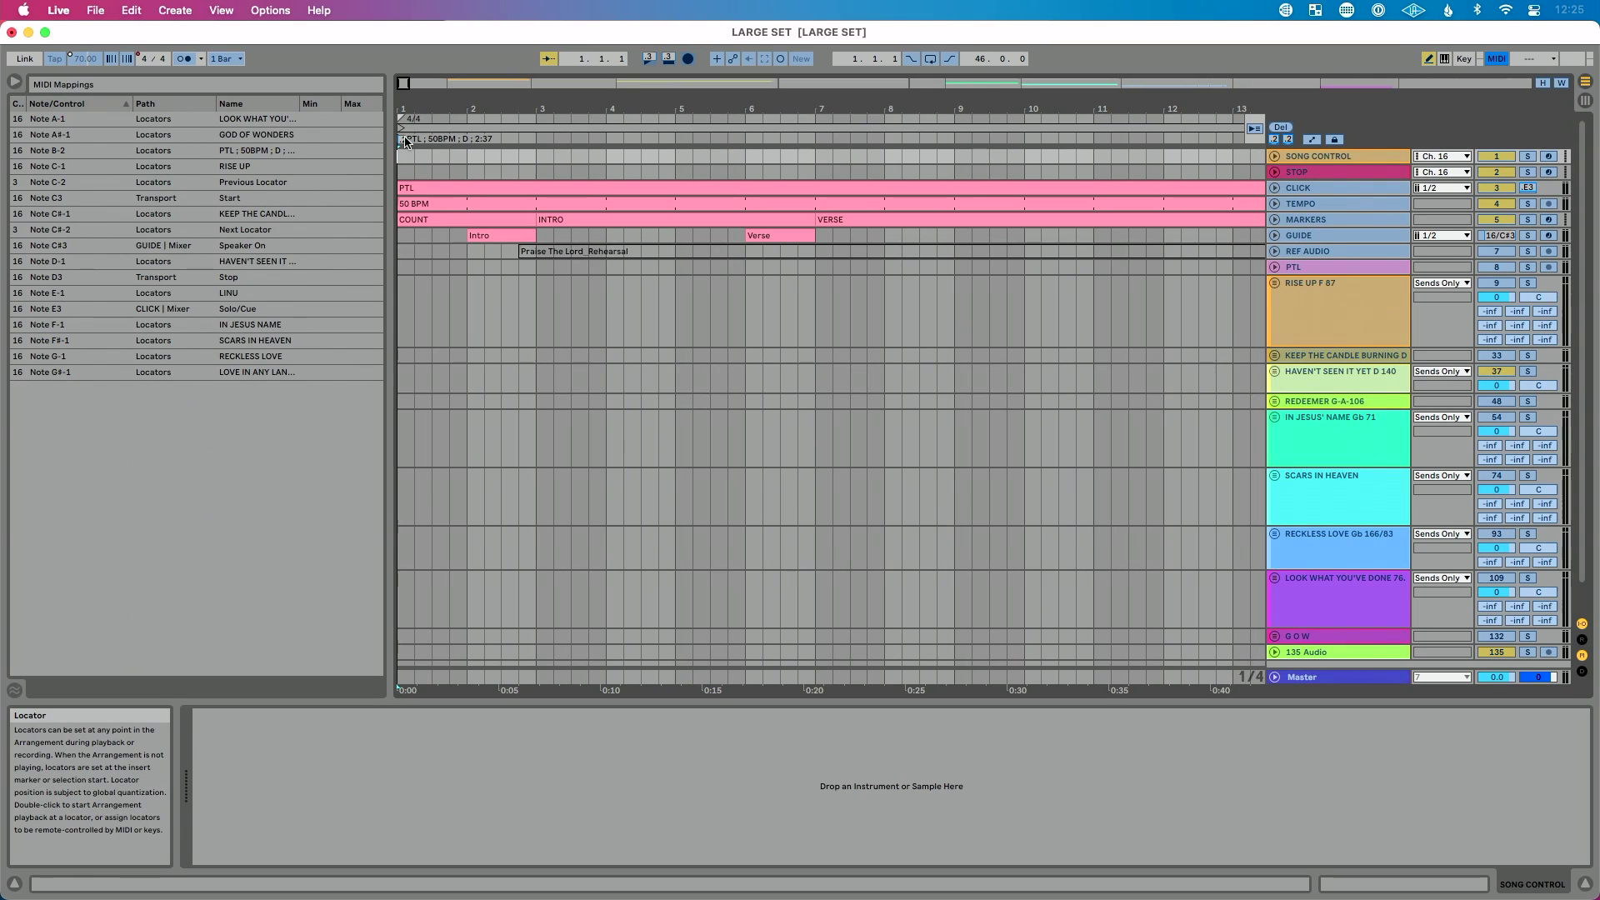
pyautogui.click(406, 142)
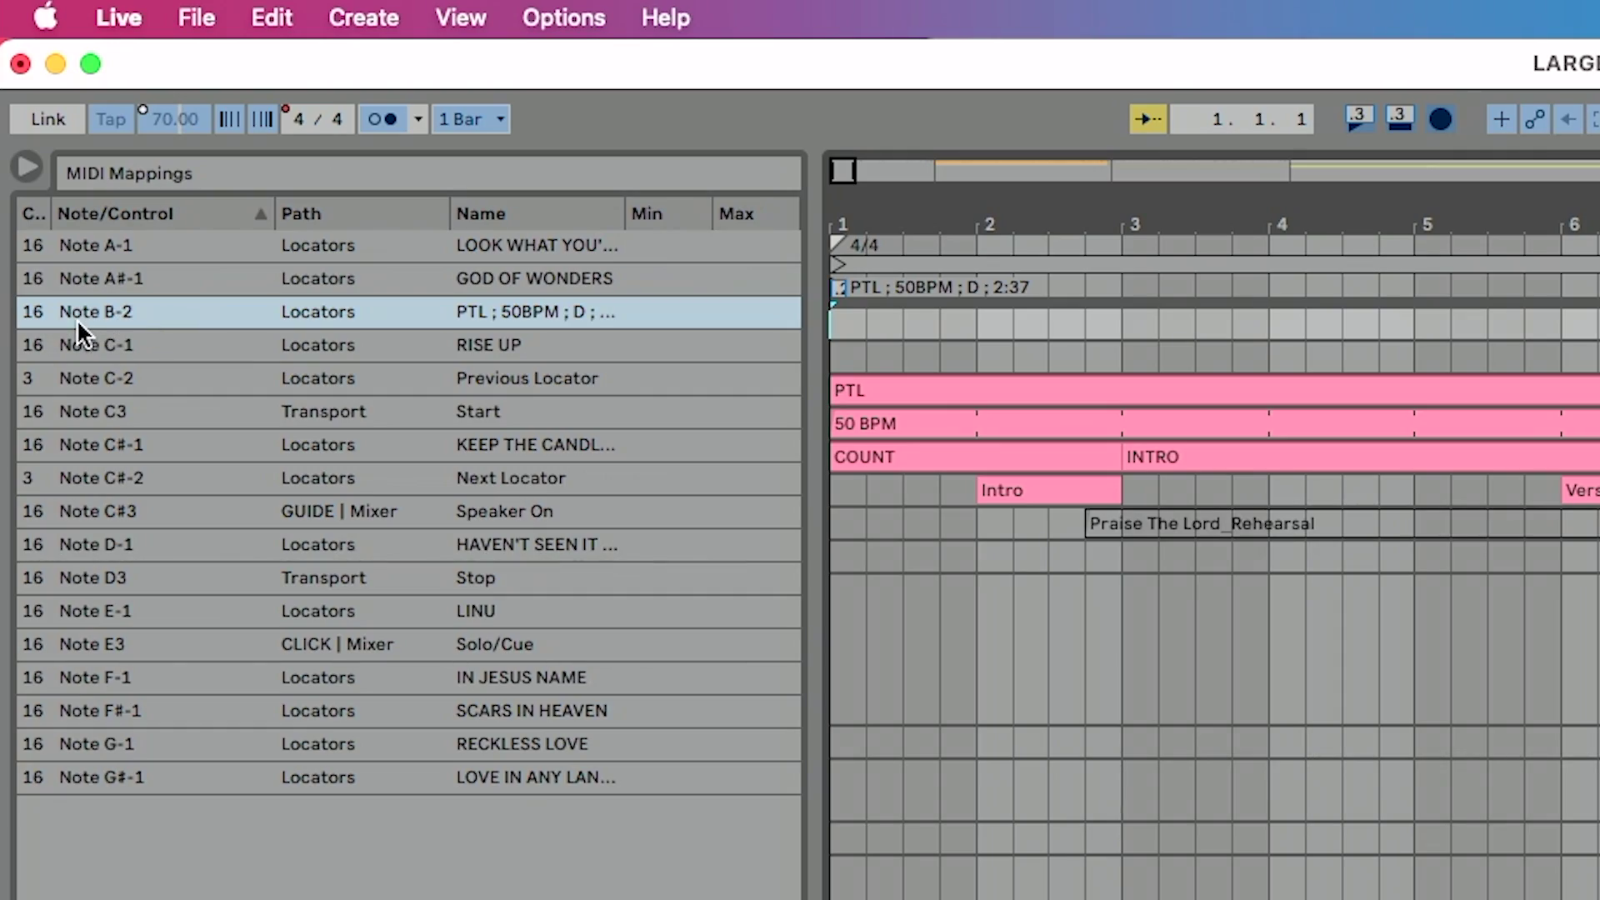
pyautogui.press('super+m')
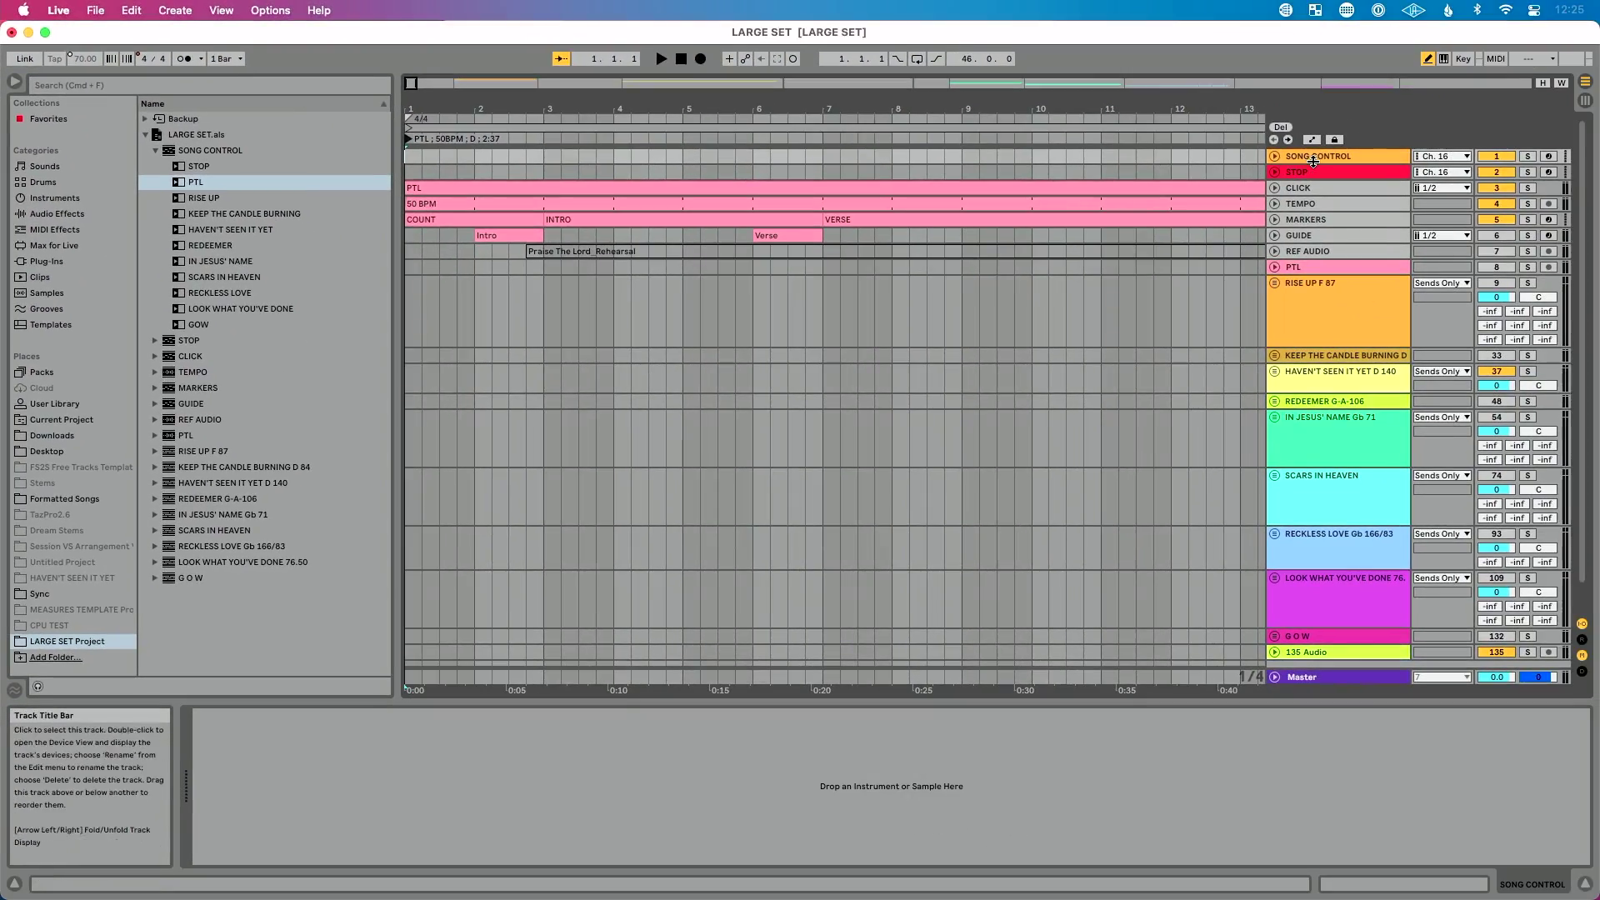
# Select the SONG CONTROL track, check its clips in Session View, and return to Arrangement View
pyautogui.click(1314, 161)
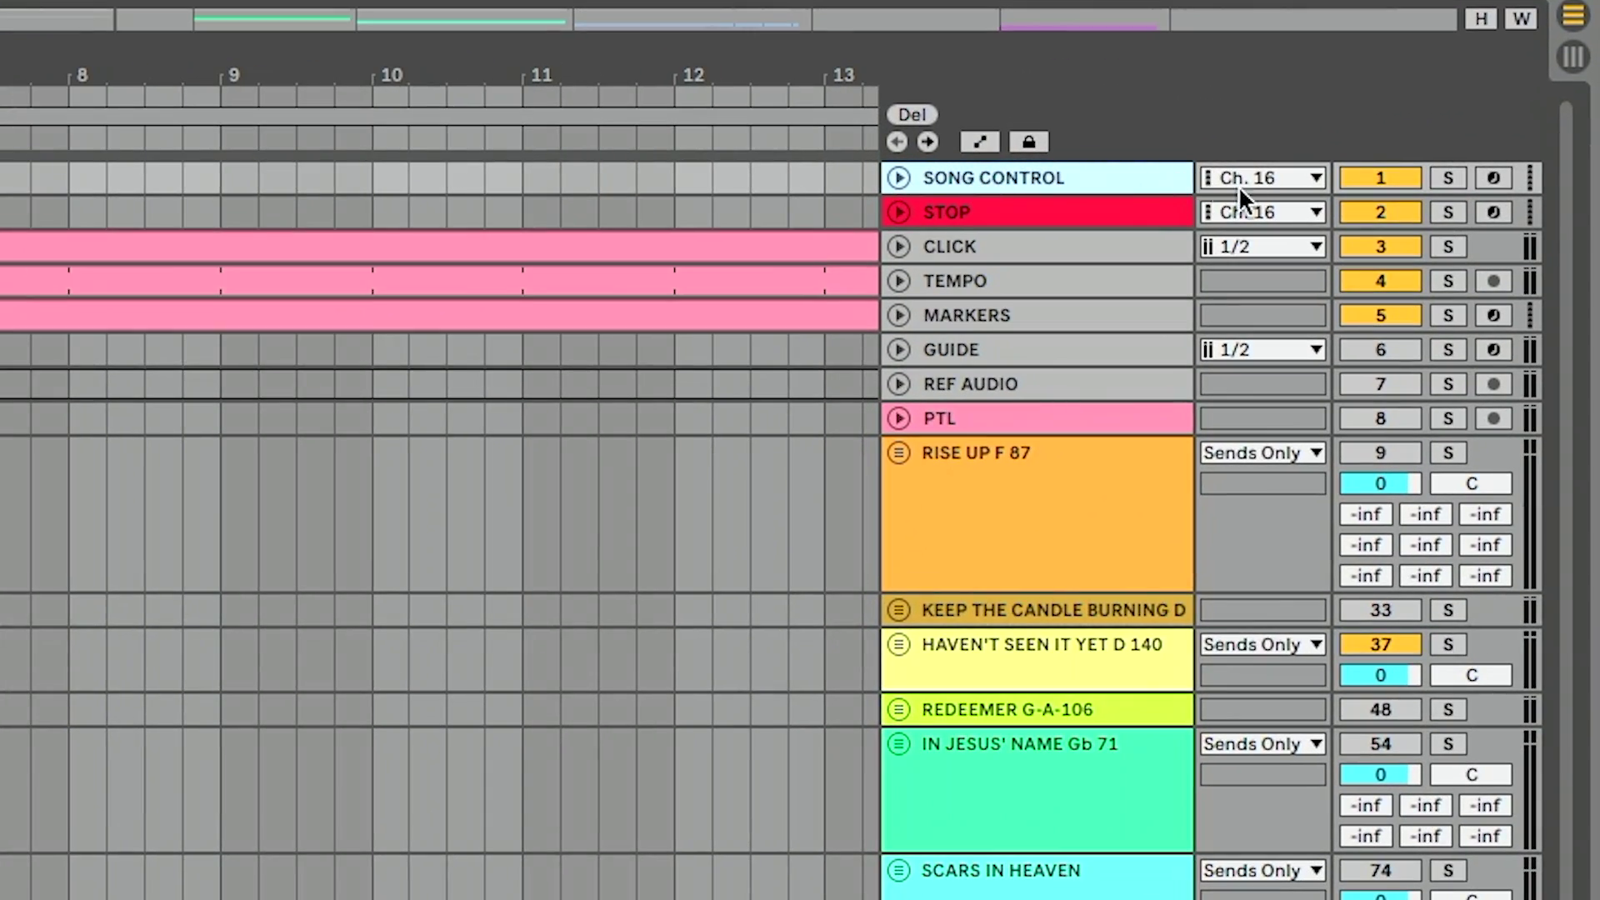
pyautogui.press('Tab')
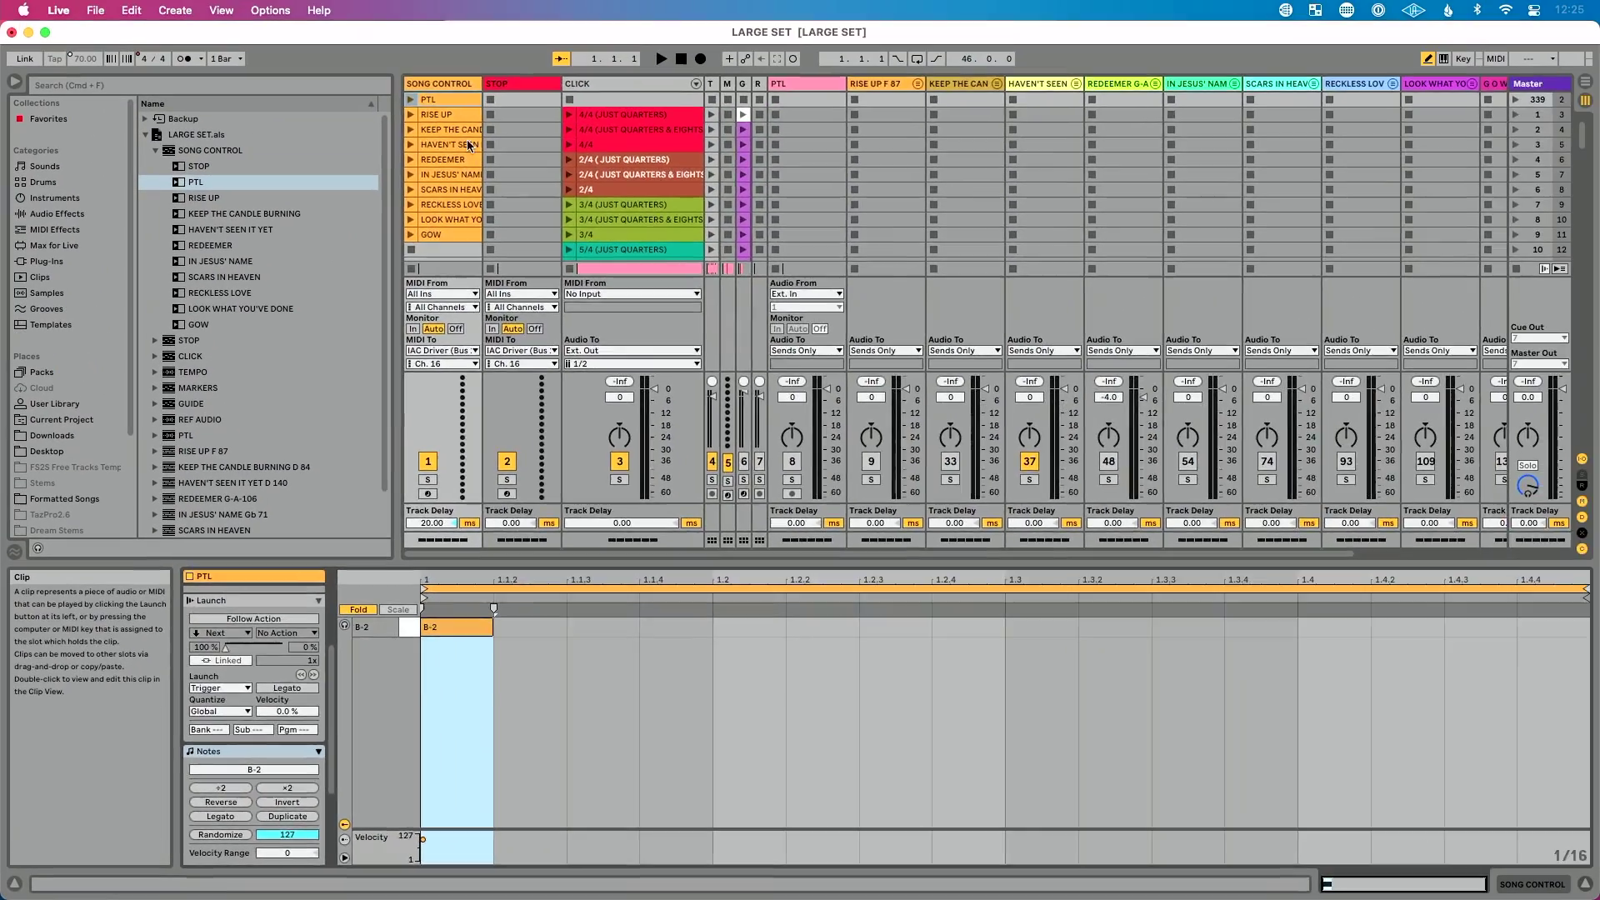
pyautogui.press('Tab')
# Inspect the RISE UP and STOP clips at the end of PTL and select the SONG CONTROL track
pyautogui.moveTo(560, 148); pyautogui.dragTo(481, 106)
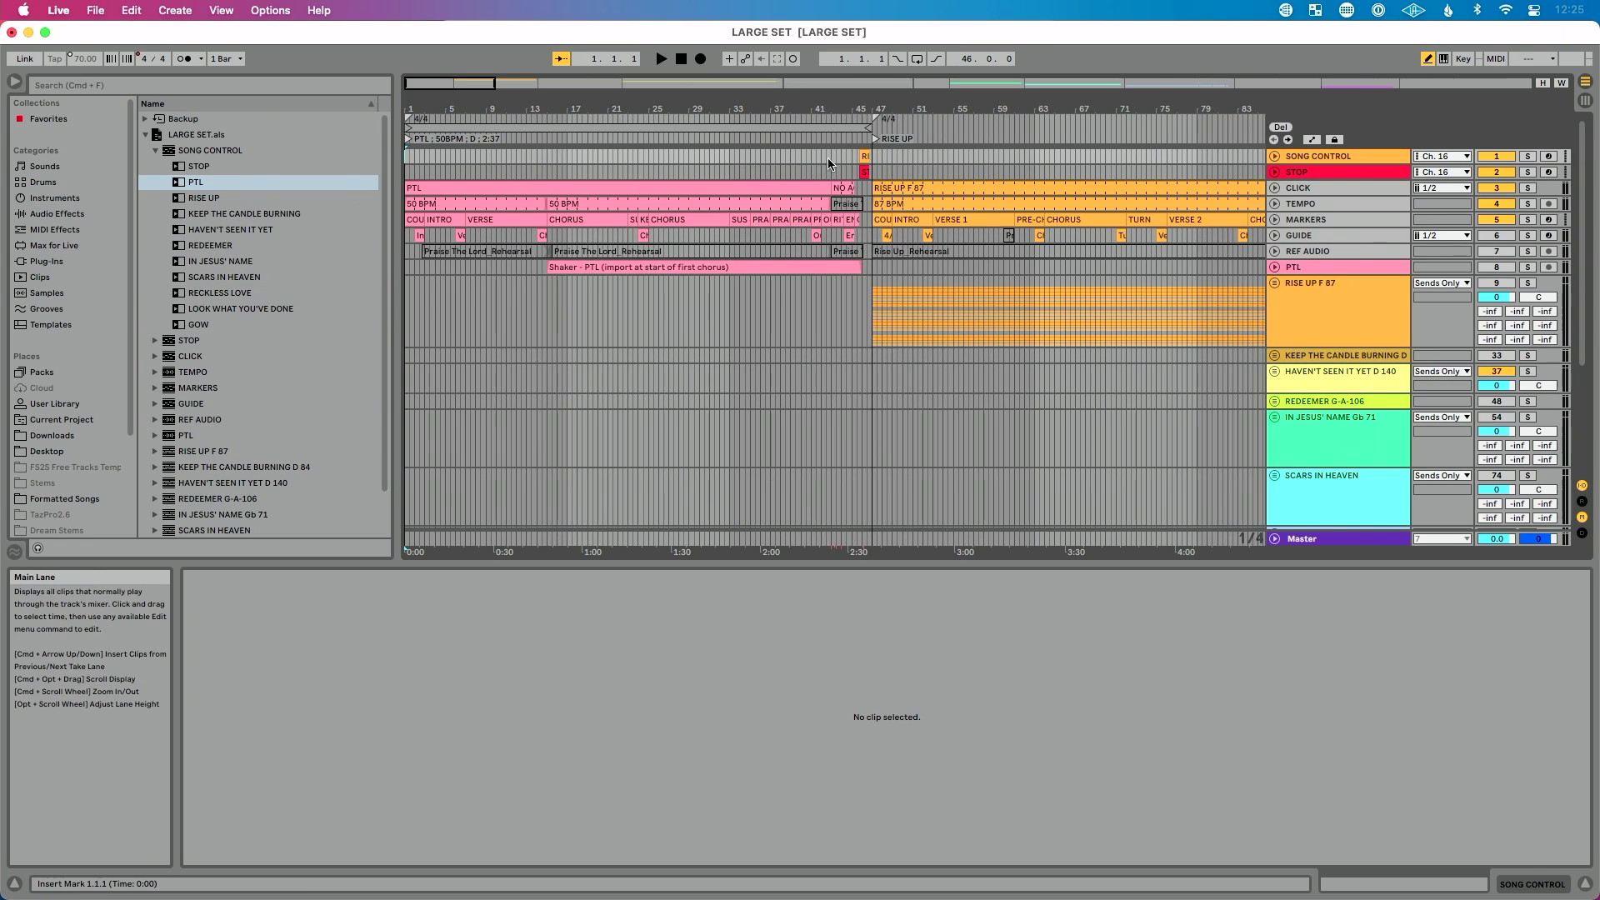
pyautogui.moveTo(873, 100); pyautogui.dragTo(815, 155)
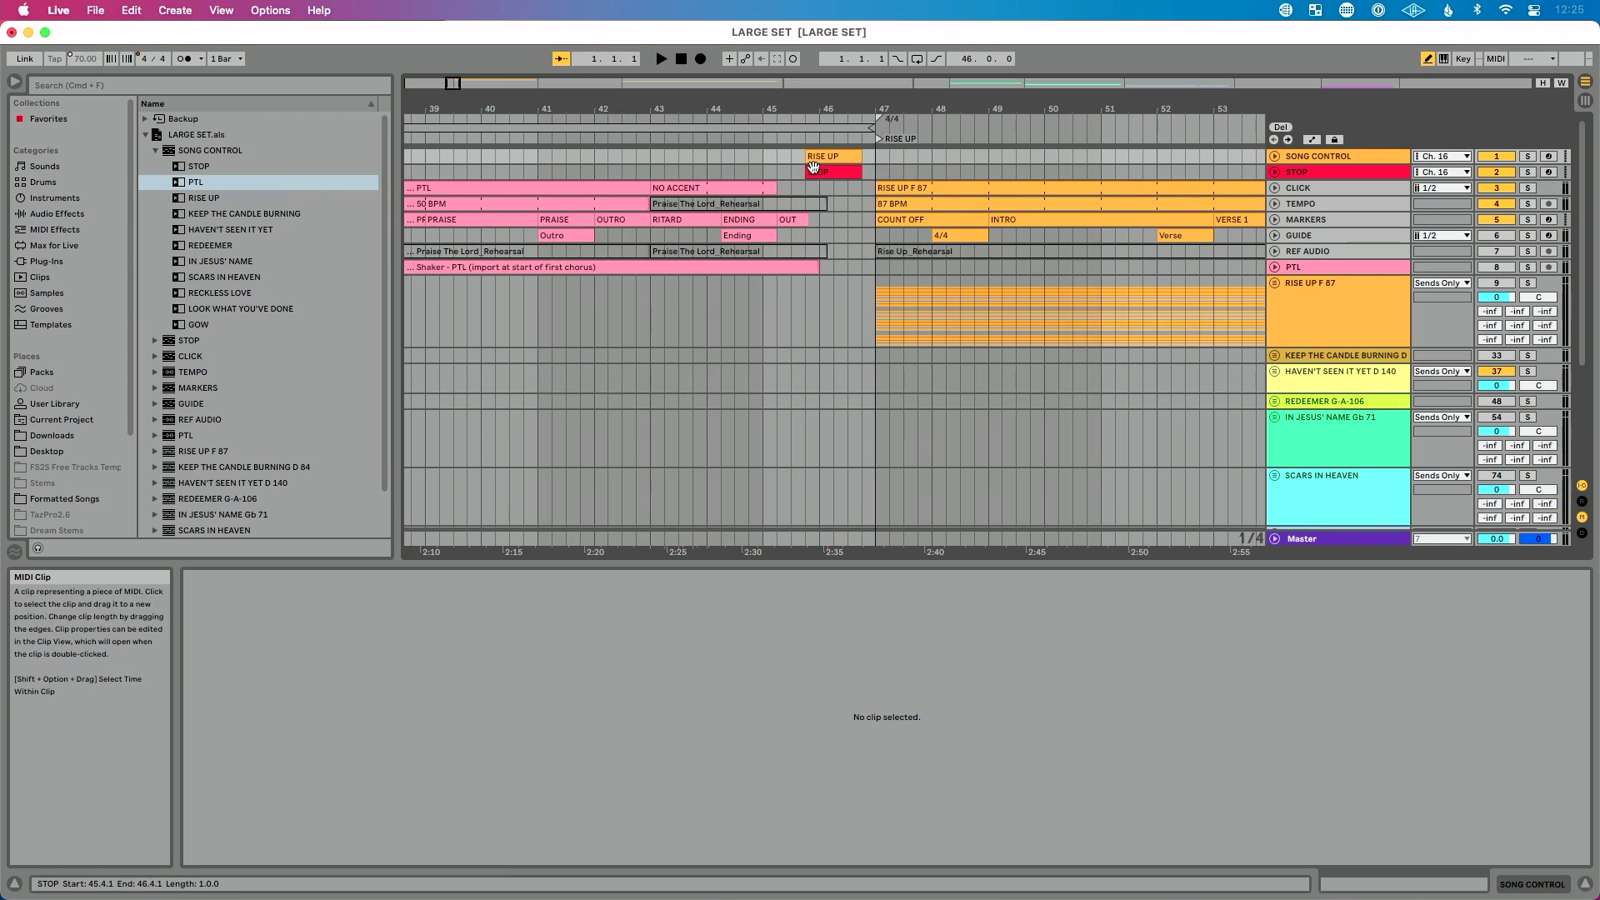
pyautogui.click(1307, 161)
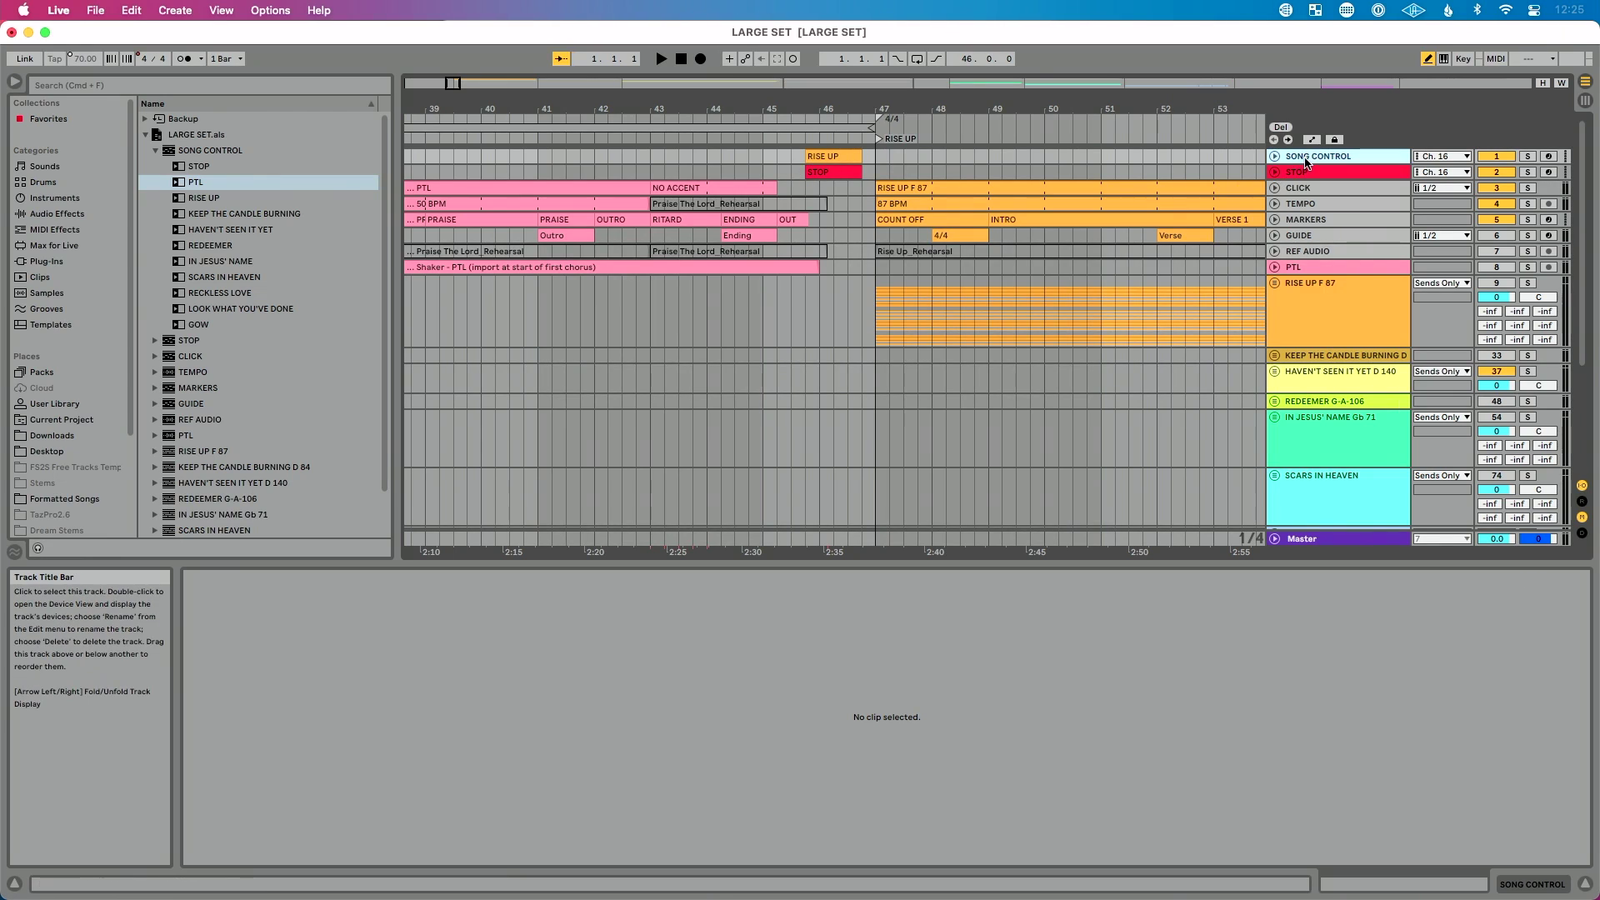